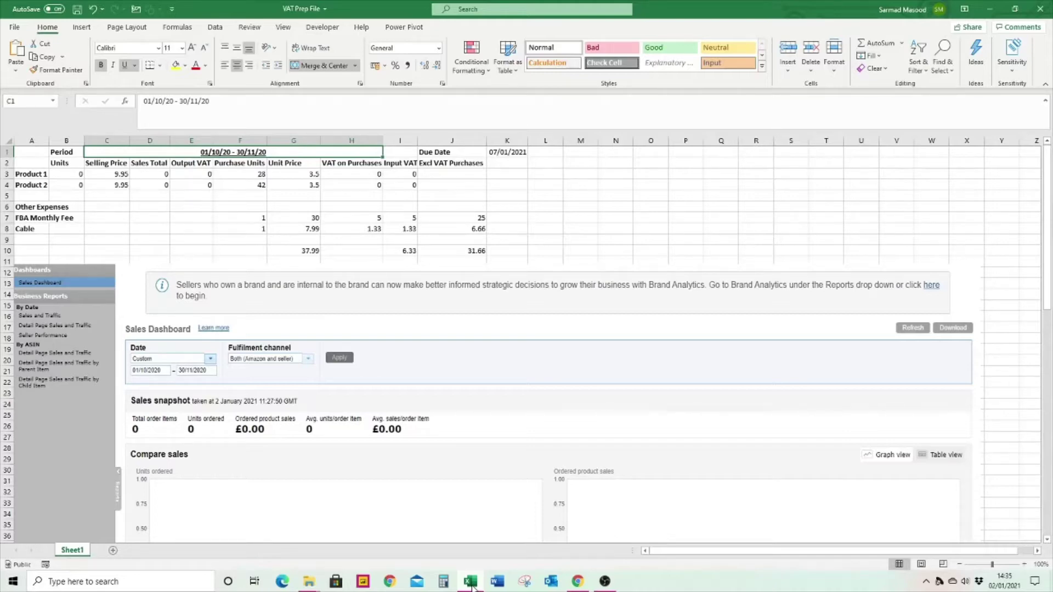
Check the VAT due date and the return period in the worksheet's header row.
{"action": "left_click", "coordinate": [523, 149]}
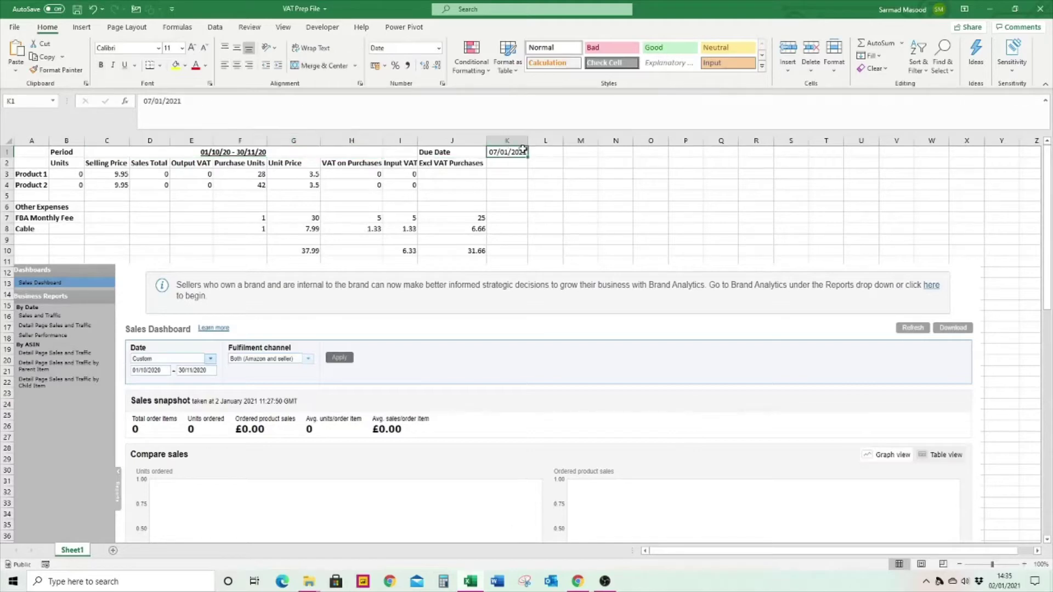
{"action": "left_click", "coordinate": [185, 151]}
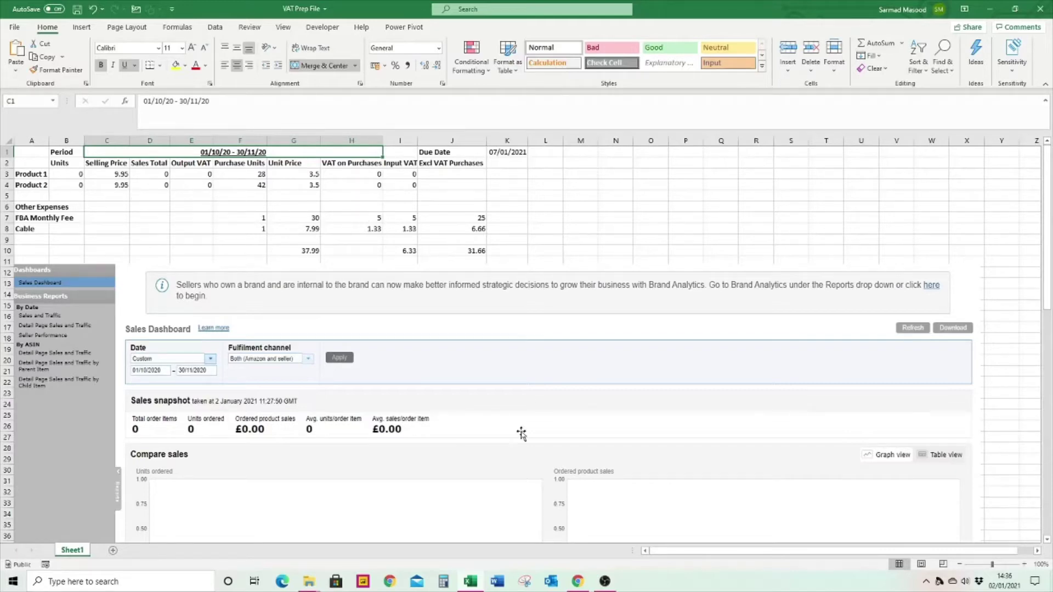
Switch to Word and write "Output Tax = Tax on Sales which is 20%" and "Input Tax = Tax on purchases which is also 20%" on separate lines.
{"action": "key", "text": "alt+Tab"}
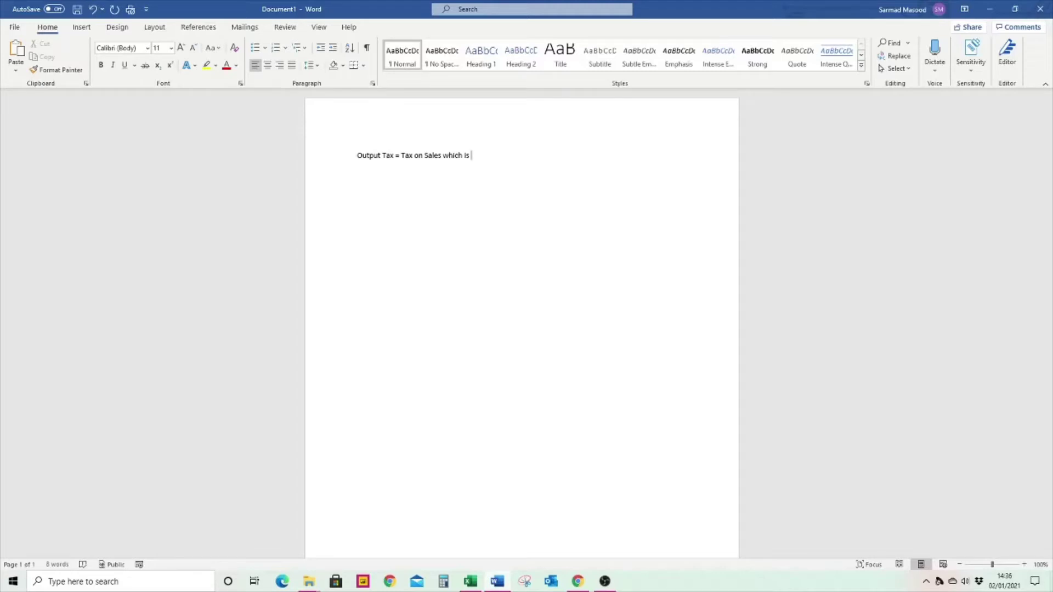
{"action": "type", "text": "20%"}
{"action": "key", "text": "Return"}
{"action": "type", "text": "Input Tax = "}
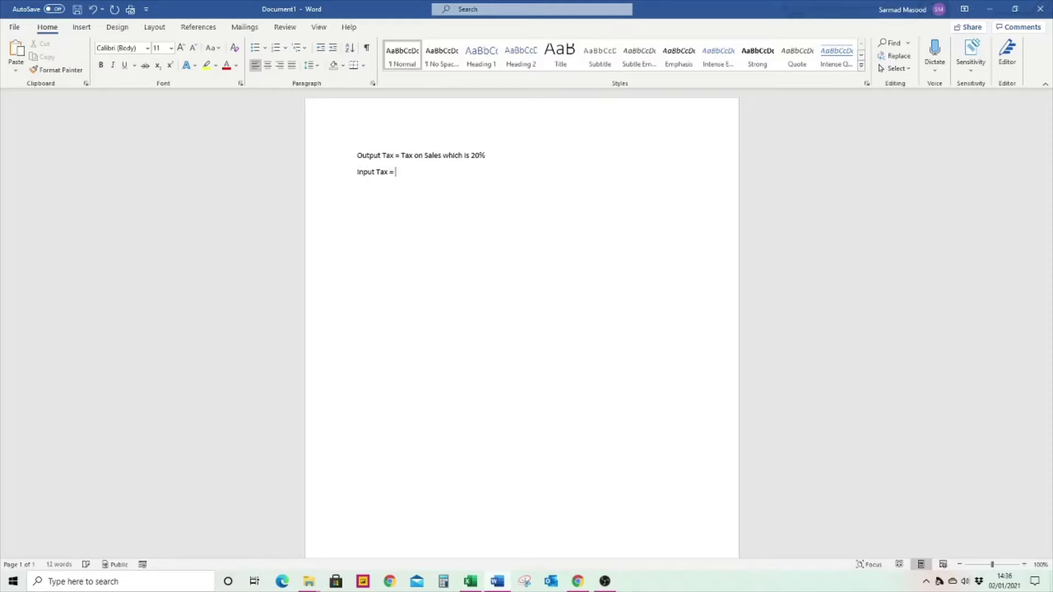
{"action": "type", "text": "Tax on purchases"}
{"action": "type", "text": "which is also 20%"}
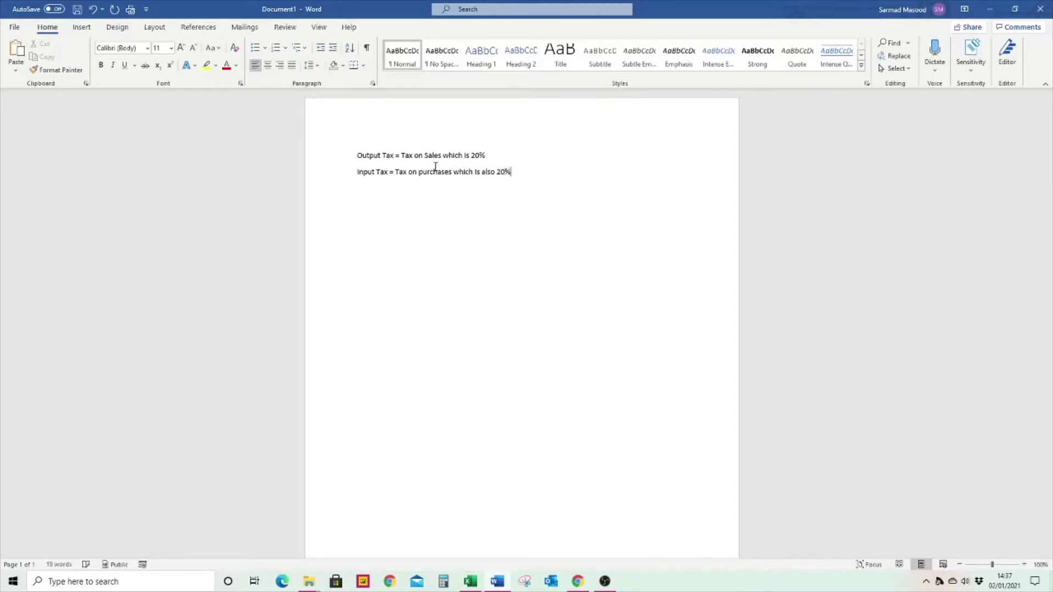
Add a third line reading "Pay/Receive from HMRC = difference of output and input tax".
{"action": "key", "text": "Return"}
{"action": "type", "text": "Pay/Receive from HMR"}
{"action": "type", "text": "C = difference o"}
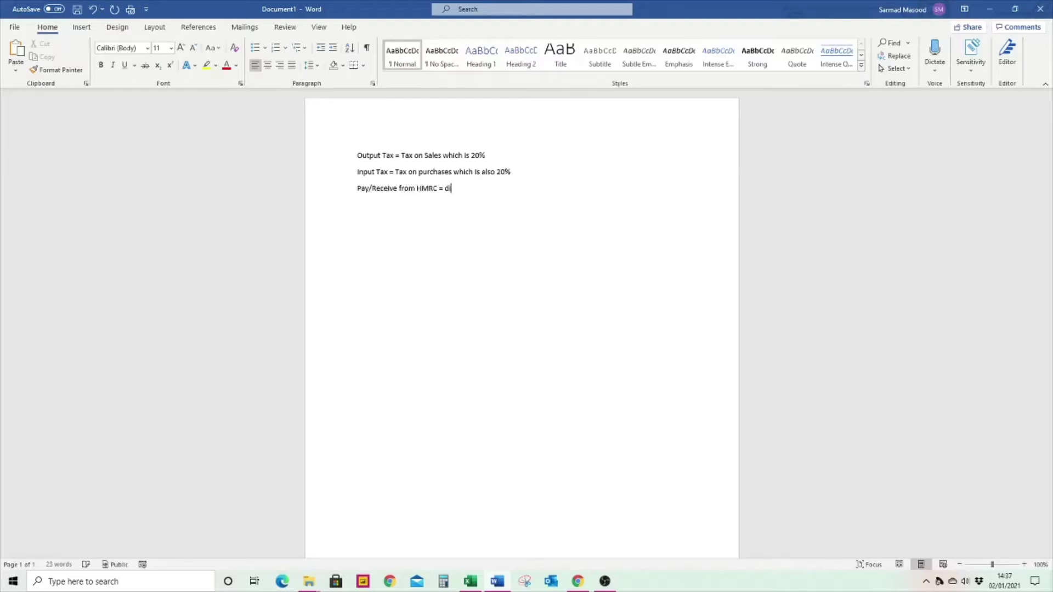
{"action": "type", "text": "f above"}
{"action": "key", "text": "BackSpace"}
{"action": "key", "text": "BackSpace"}
{"action": "key", "text": "BackSpace"}
{"action": "key", "text": "BackSpace"}
{"action": "key", "text": "BackSpace"}
{"action": "type", "text": "output and input tax"}
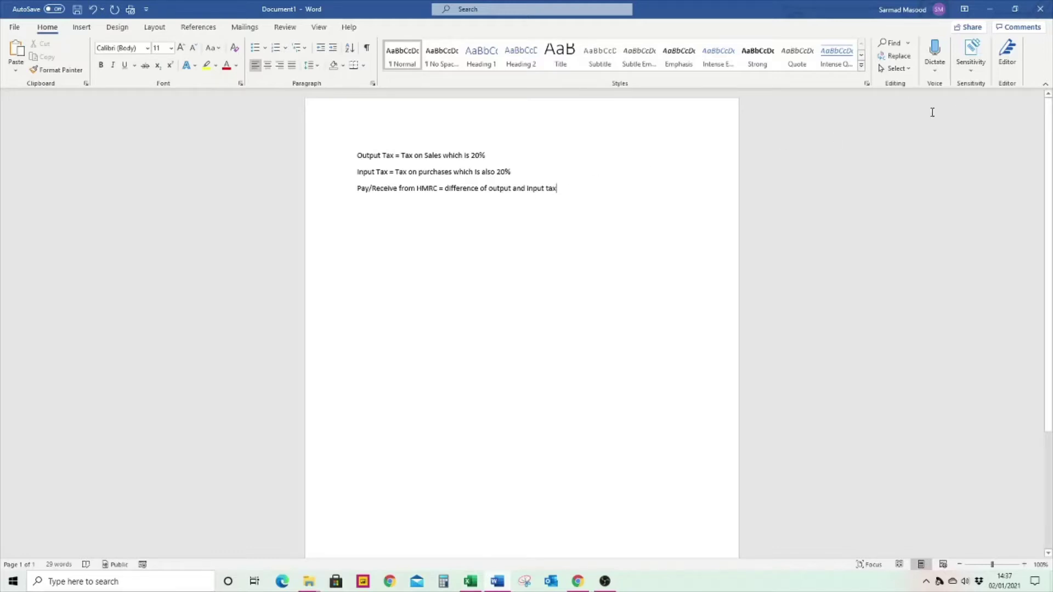
Switch to the VAT Prep File in Excel and review both products' units sold, sales totals and output VAT for the period.
{"action": "left_click", "coordinate": [470, 580]}
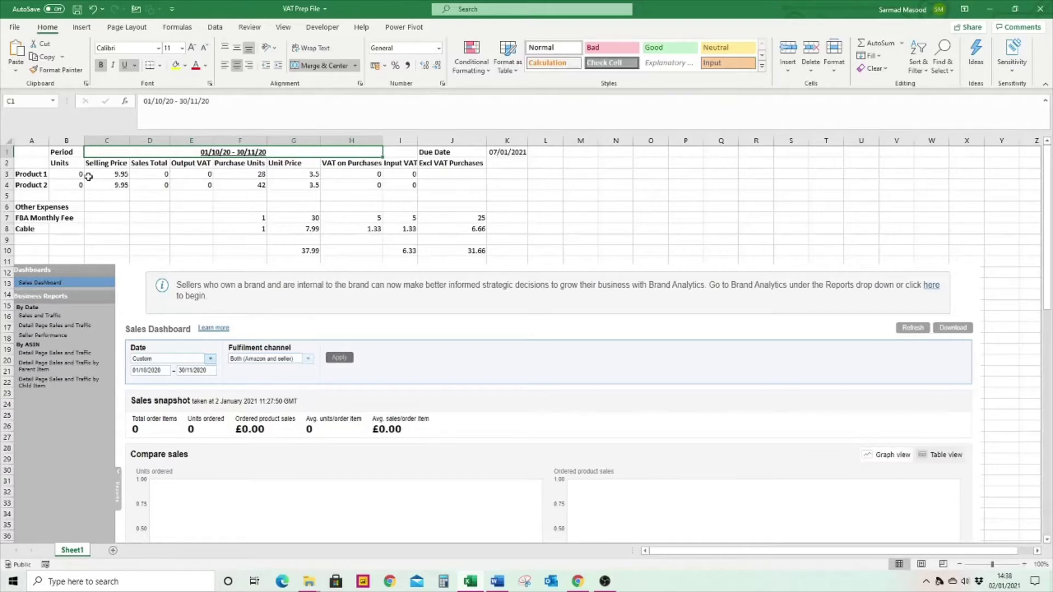
{"action": "left_click_drag", "start_coordinate": [65, 175], "coordinate": [67, 184]}
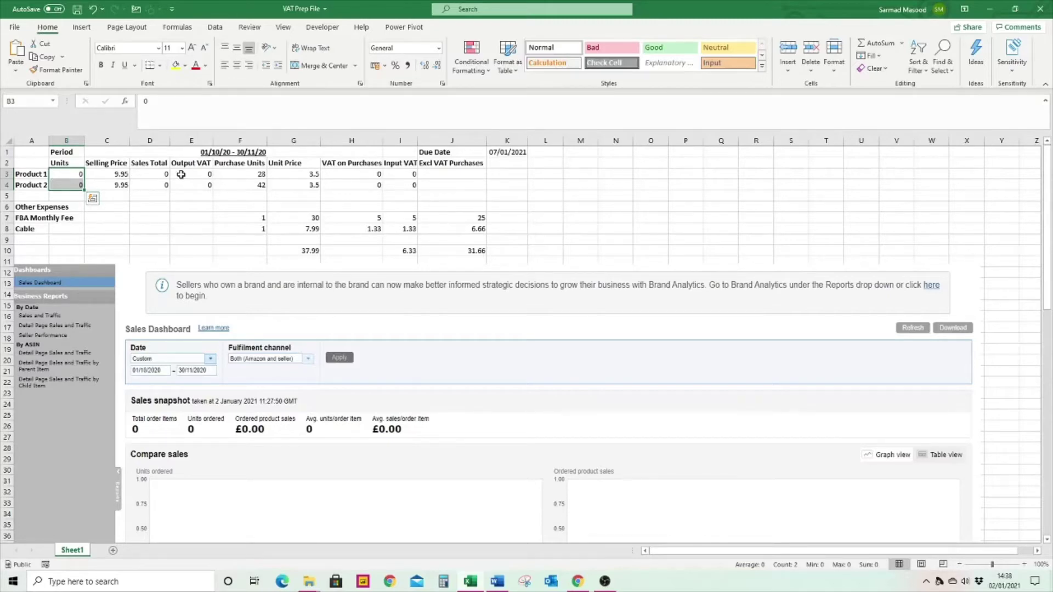
{"action": "left_click_drag", "start_coordinate": [182, 174], "coordinate": [156, 186]}
{"action": "left_click", "coordinate": [232, 152]}
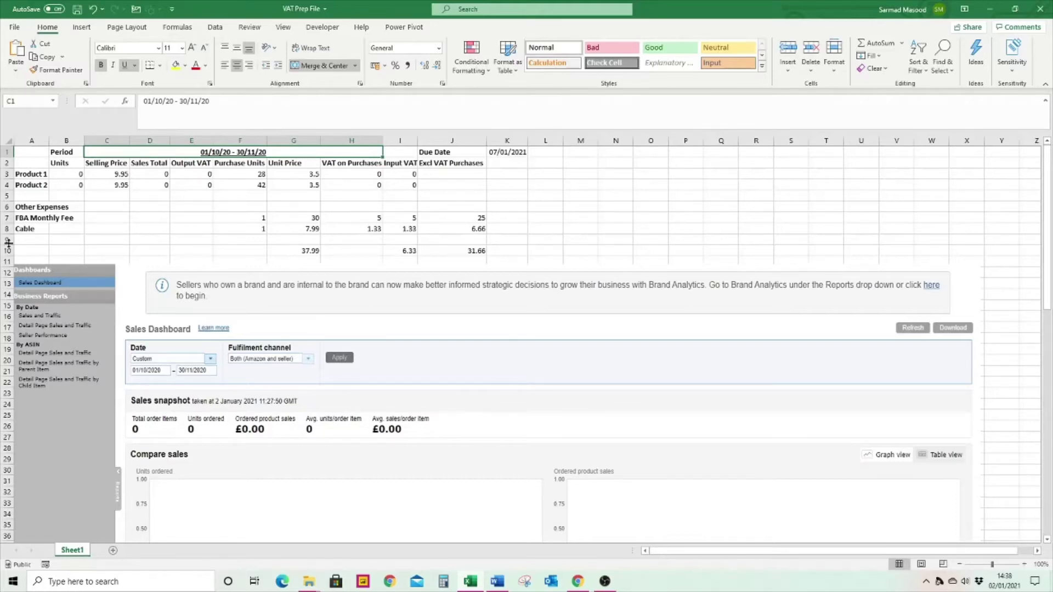
Review the VAT on Purchases and Input VAT cells for Product 1 and Product 2.
{"action": "left_click", "coordinate": [327, 177]}
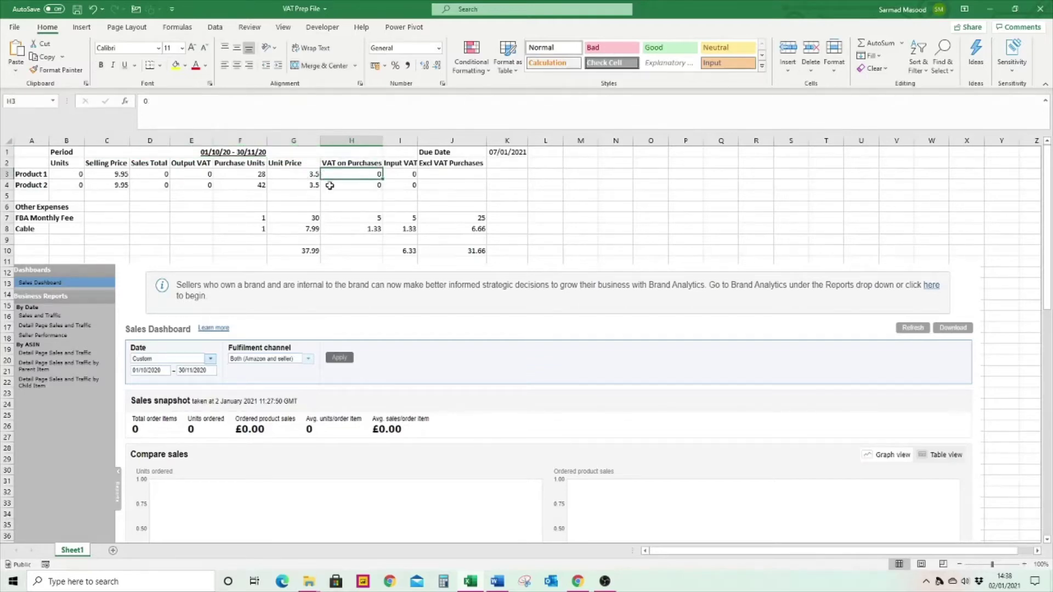
{"action": "left_click", "coordinate": [329, 186]}
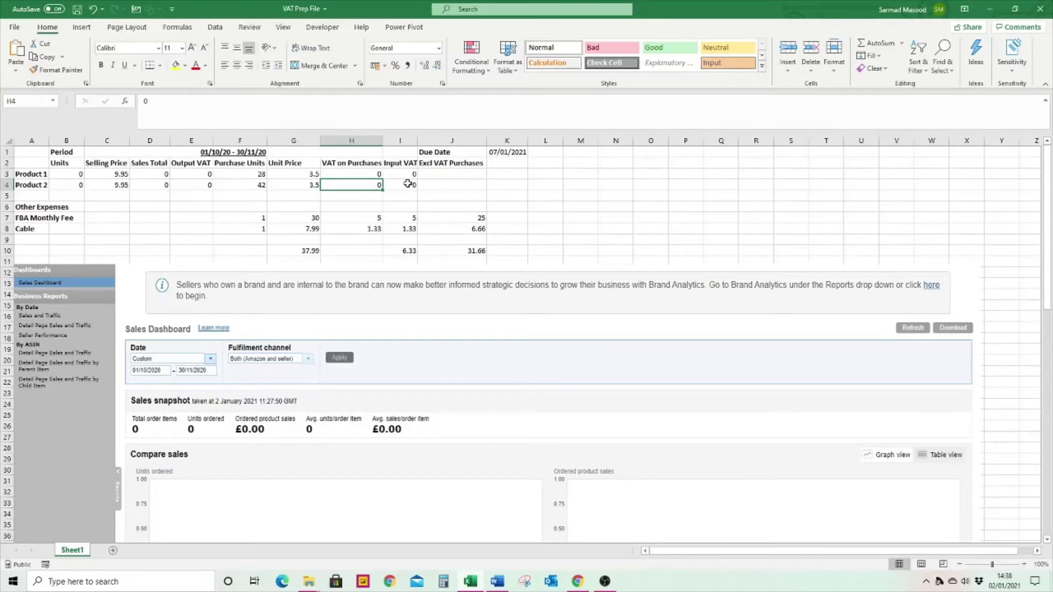
{"action": "left_click", "coordinate": [407, 181]}
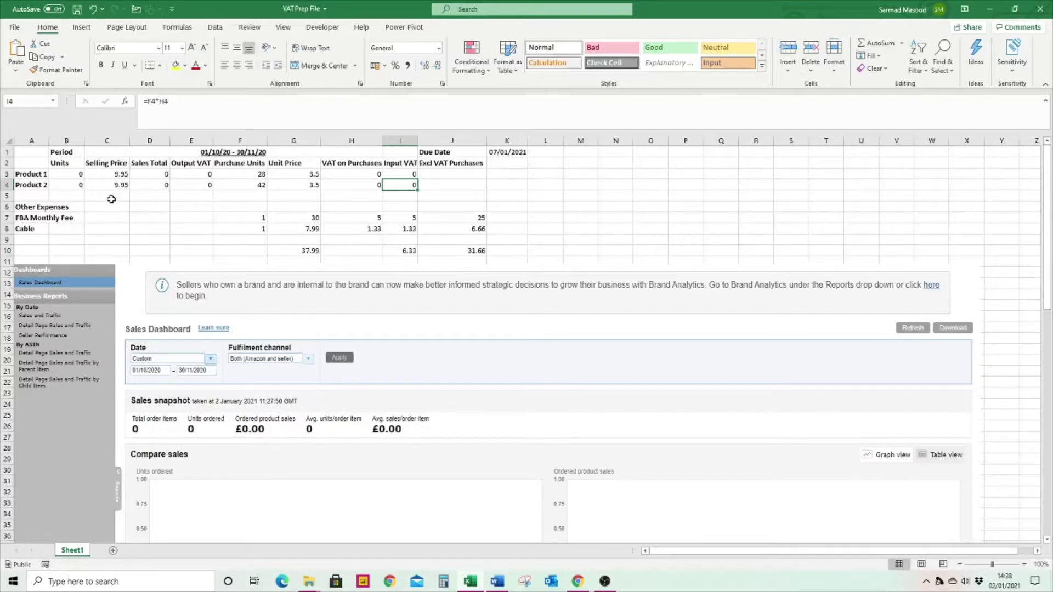
Examine the unit price and VAT on purchases of the FBA Monthly Fee and Cable expenses.
{"action": "left_click", "coordinate": [68, 219]}
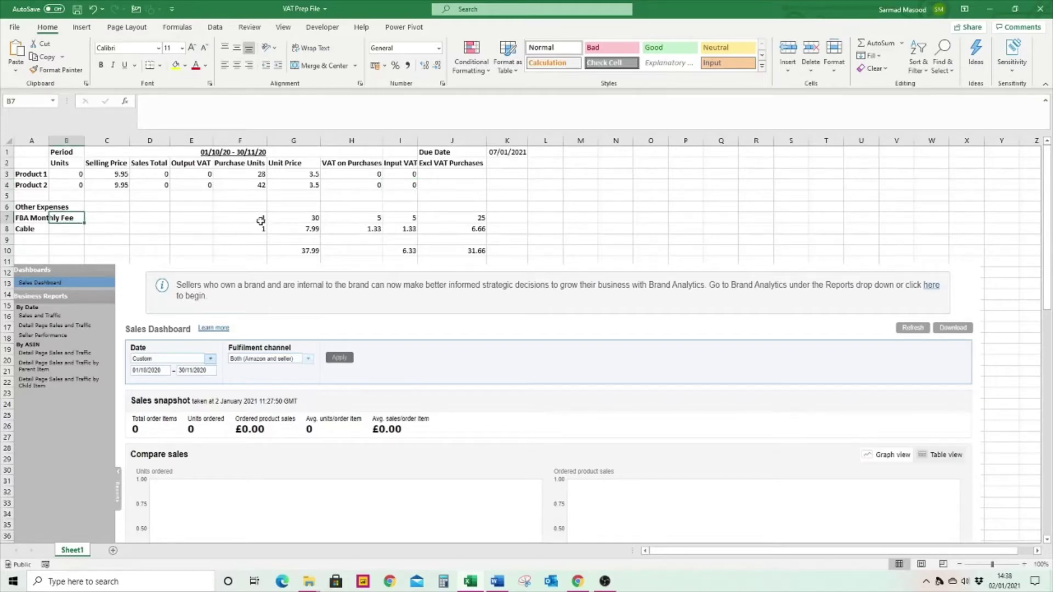
{"action": "left_click", "coordinate": [290, 220]}
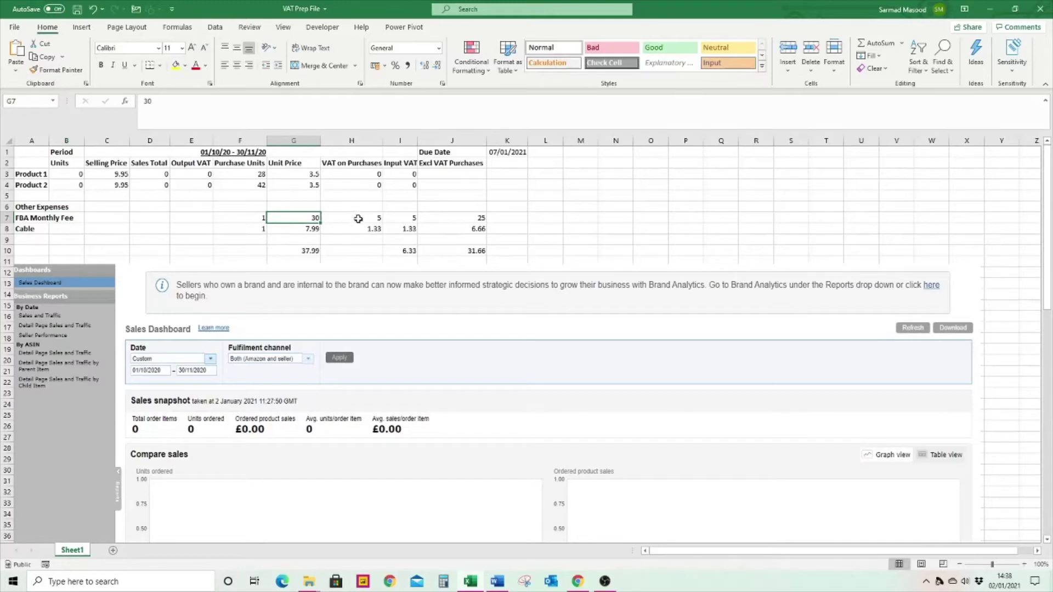
{"action": "left_click", "coordinate": [358, 218]}
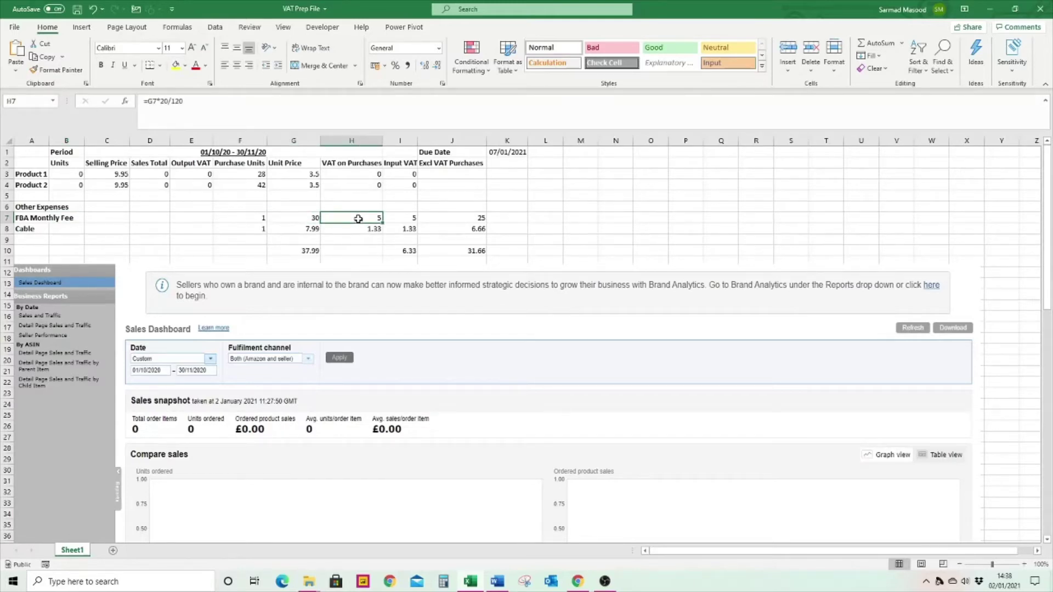
{"action": "left_click", "coordinate": [29, 227]}
{"action": "left_click", "coordinate": [296, 227]}
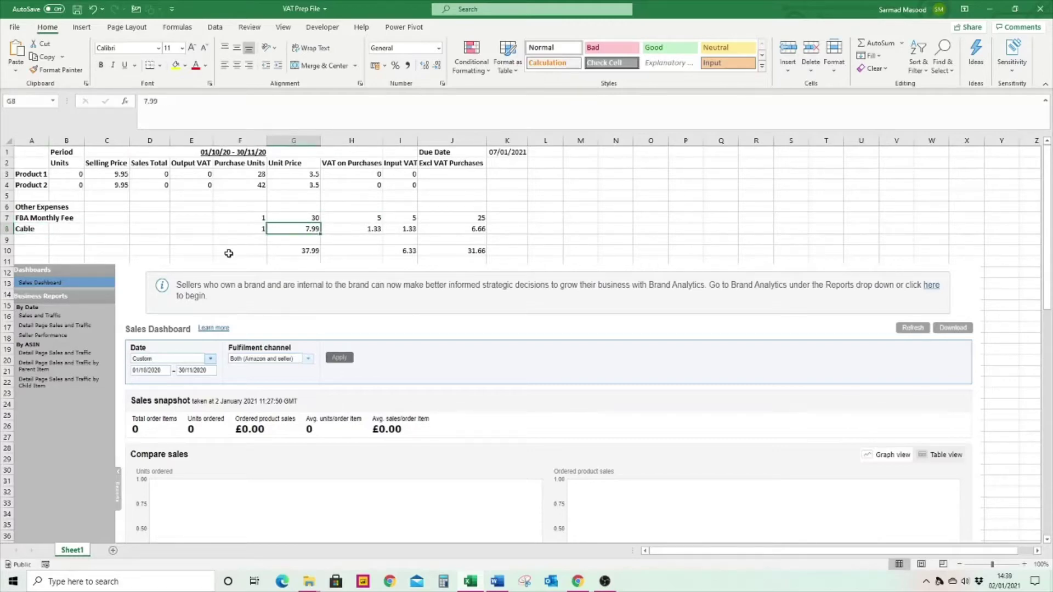
{"action": "left_click", "coordinate": [367, 228]}
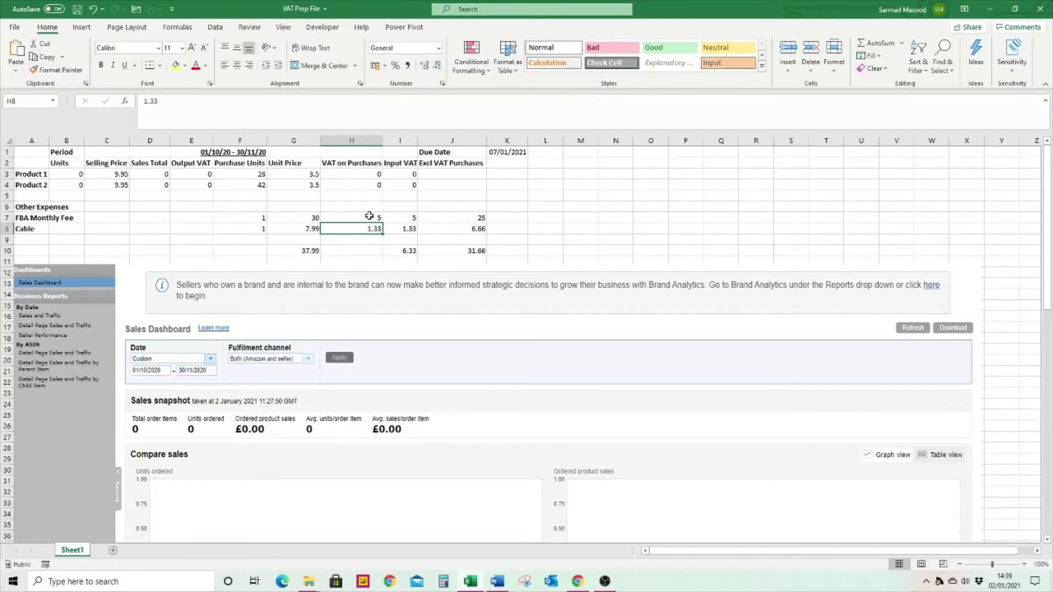
{"action": "left_click_drag", "start_coordinate": [370, 218], "coordinate": [371, 227]}
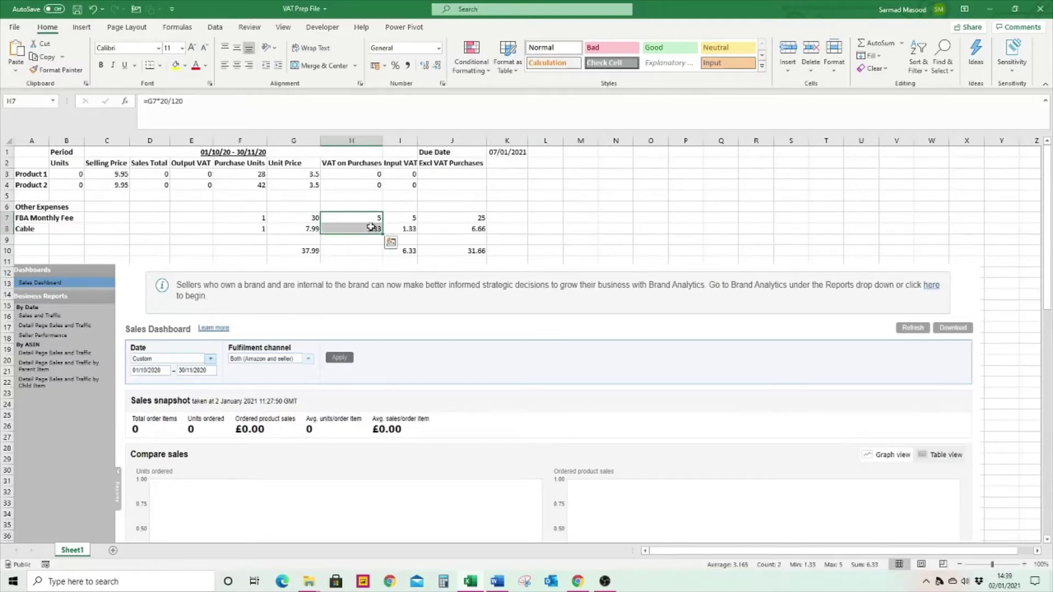
Compare the return period with the Amazon Sales Dashboard screenshot embedded below the VAT table.
{"action": "left_click", "coordinate": [229, 153]}
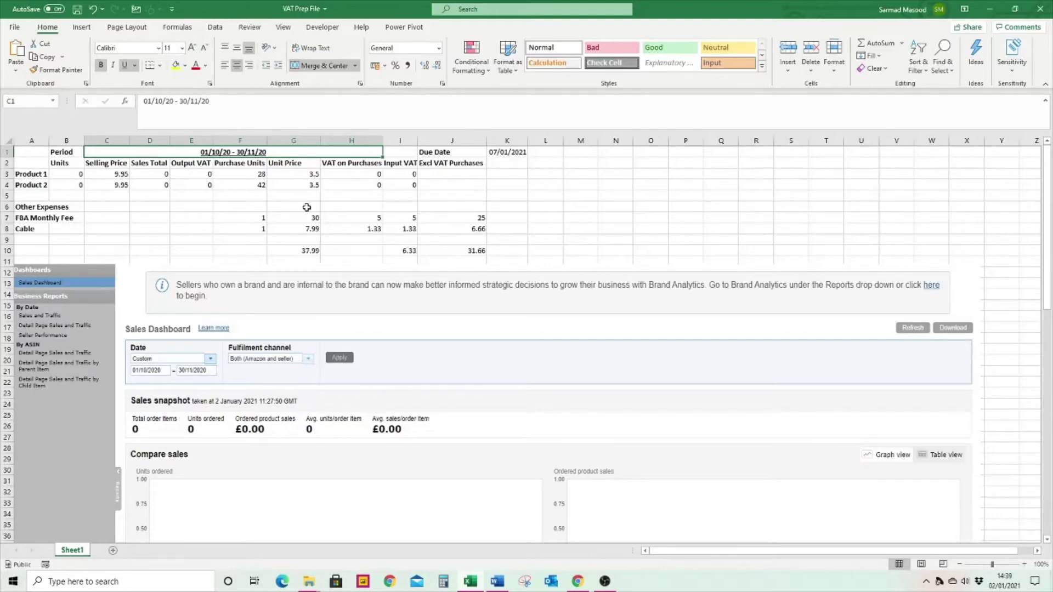
{"action": "scroll", "coordinate": [306, 209], "scroll_direction": "down", "scroll_amount": 1}
{"action": "scroll", "coordinate": [307, 215], "scroll_direction": "up", "scroll_amount": 1}
{"action": "scroll", "coordinate": [312, 214], "scroll_direction": "down", "scroll_amount": 2}
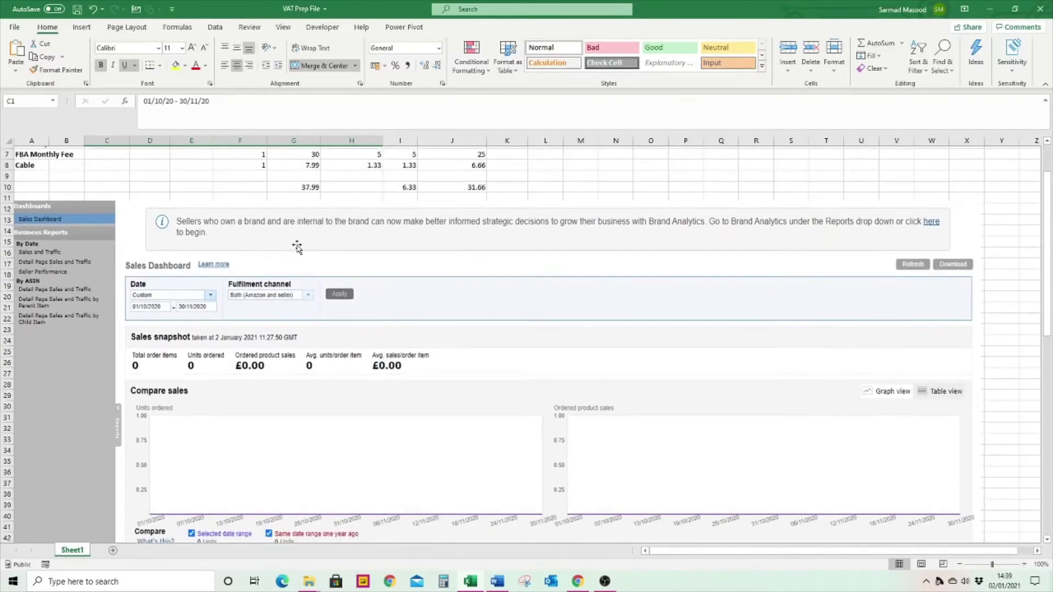
{"action": "scroll", "coordinate": [293, 251], "scroll_direction": "down", "scroll_amount": 2}
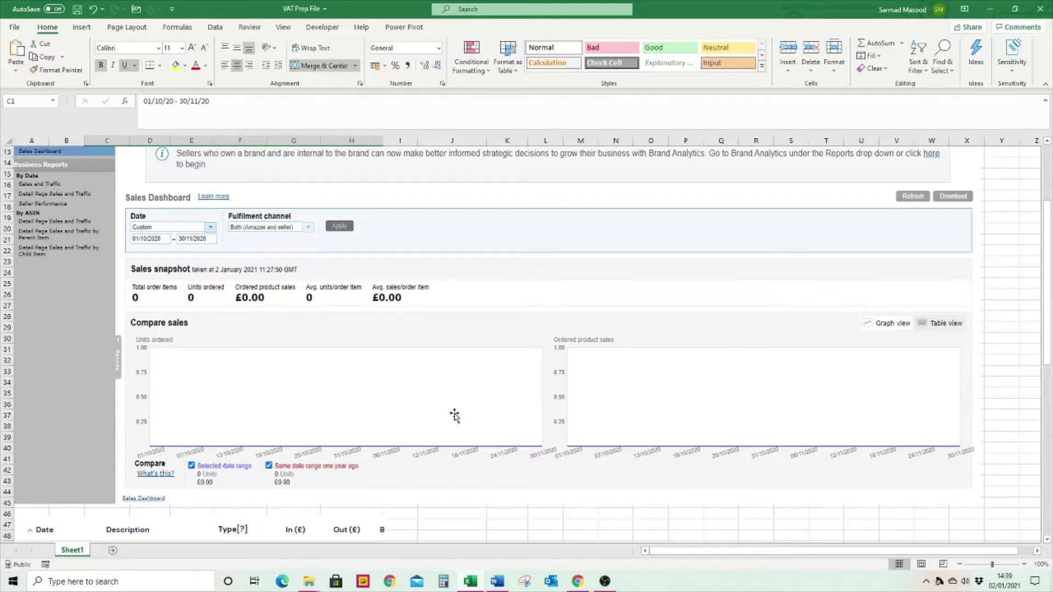
{"action": "scroll", "coordinate": [454, 416], "scroll_direction": "up", "scroll_amount": 3}
{"action": "scroll", "coordinate": [455, 416], "scroll_direction": "down", "scroll_amount": 2}
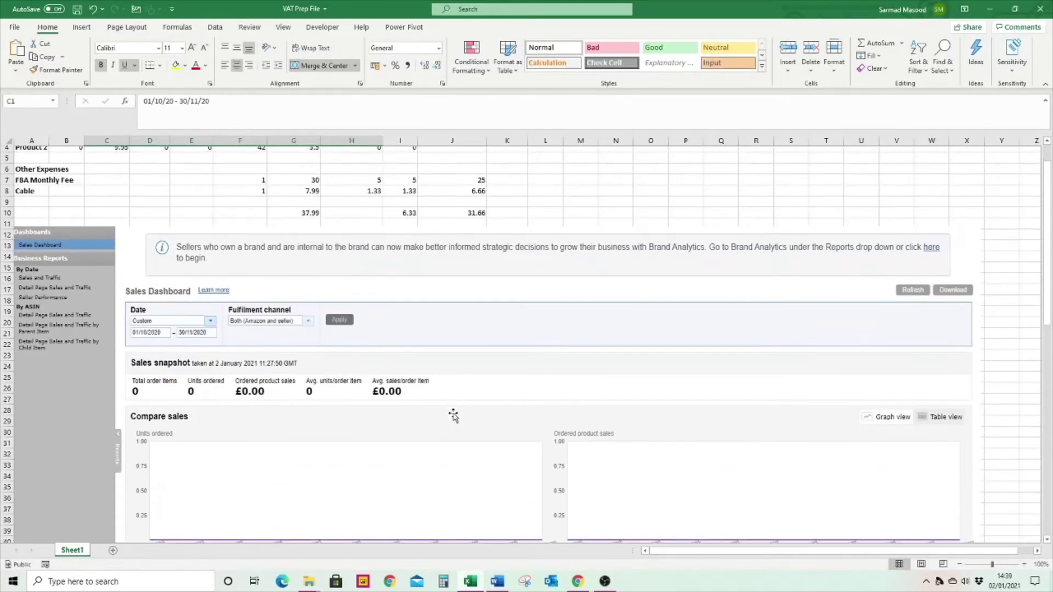
{"action": "scroll", "coordinate": [452, 416], "scroll_direction": "down", "scroll_amount": 1}
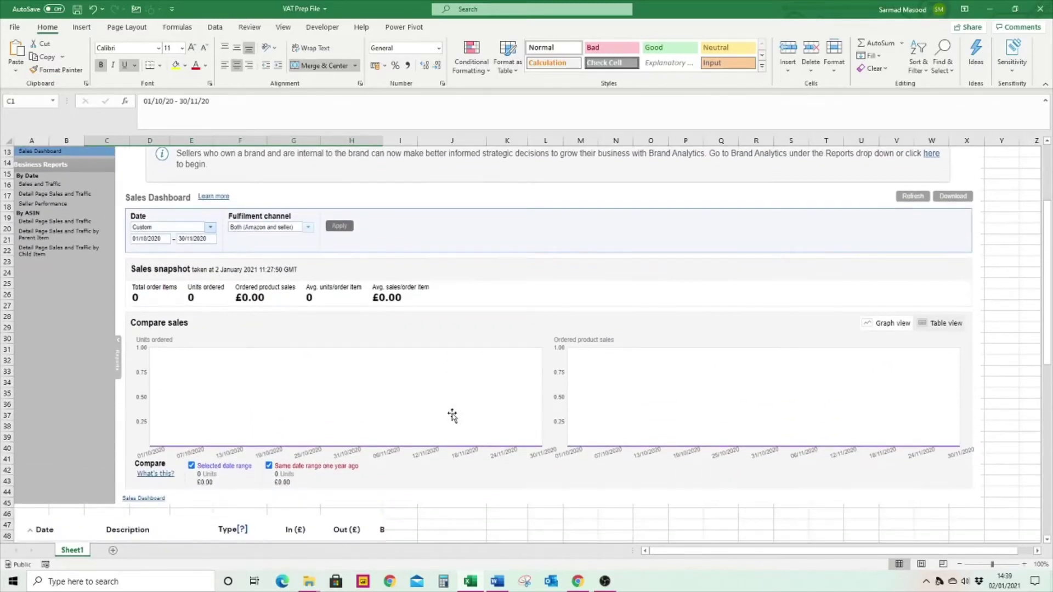
Review the October and November 2020 bank transactions below the dashboard screenshot, and return to the VAT table.
{"action": "scroll", "coordinate": [452, 415], "scroll_direction": "down", "scroll_amount": 7}
{"action": "scroll", "coordinate": [451, 416], "scroll_direction": "down", "scroll_amount": 4}
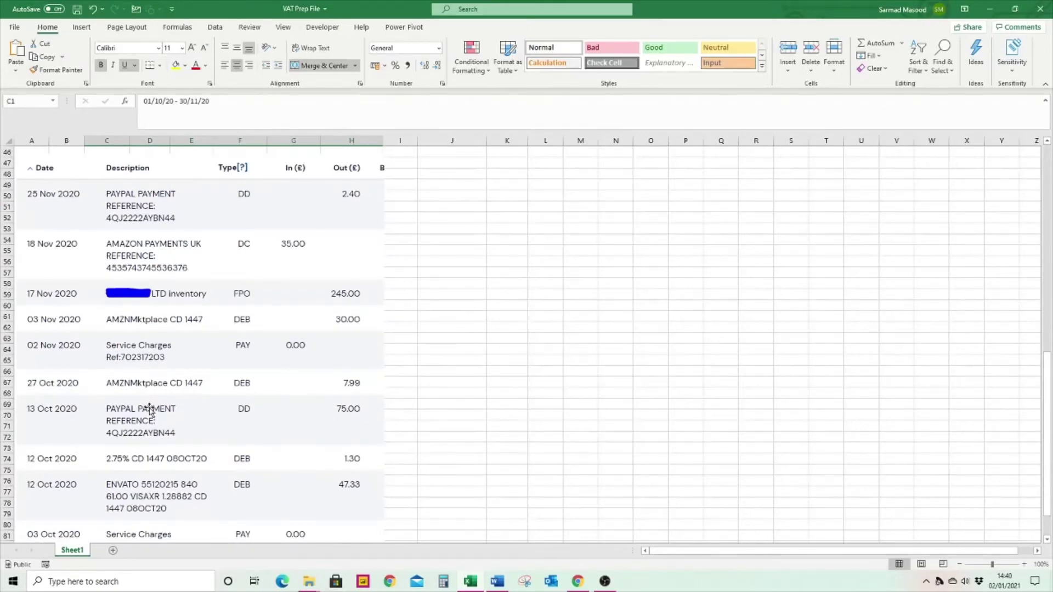
{"action": "scroll", "coordinate": [132, 466], "scroll_direction": "down", "scroll_amount": 1}
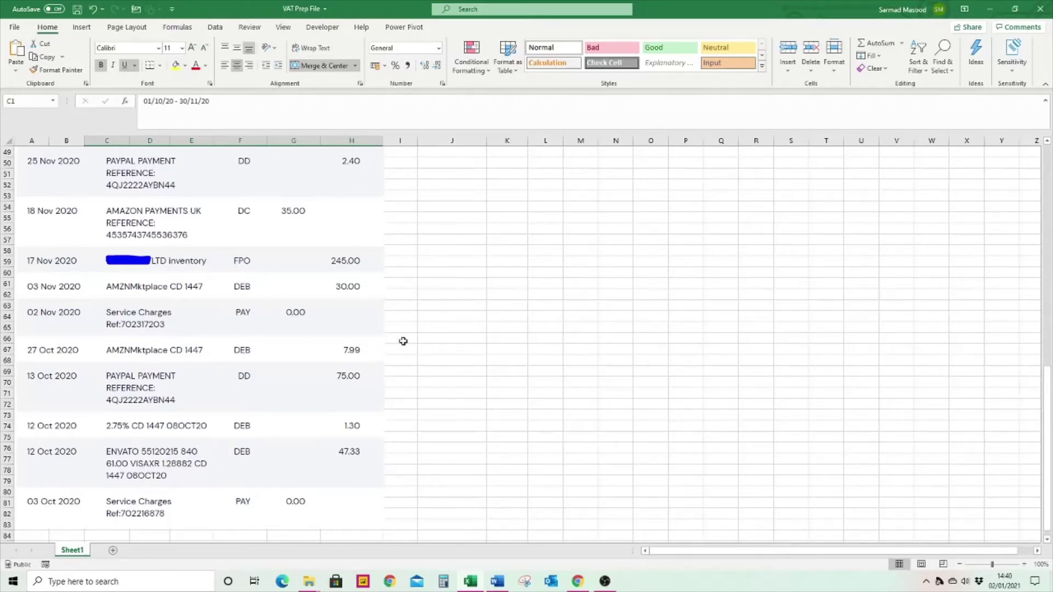
{"action": "scroll", "coordinate": [403, 341], "scroll_direction": "up", "scroll_amount": 1}
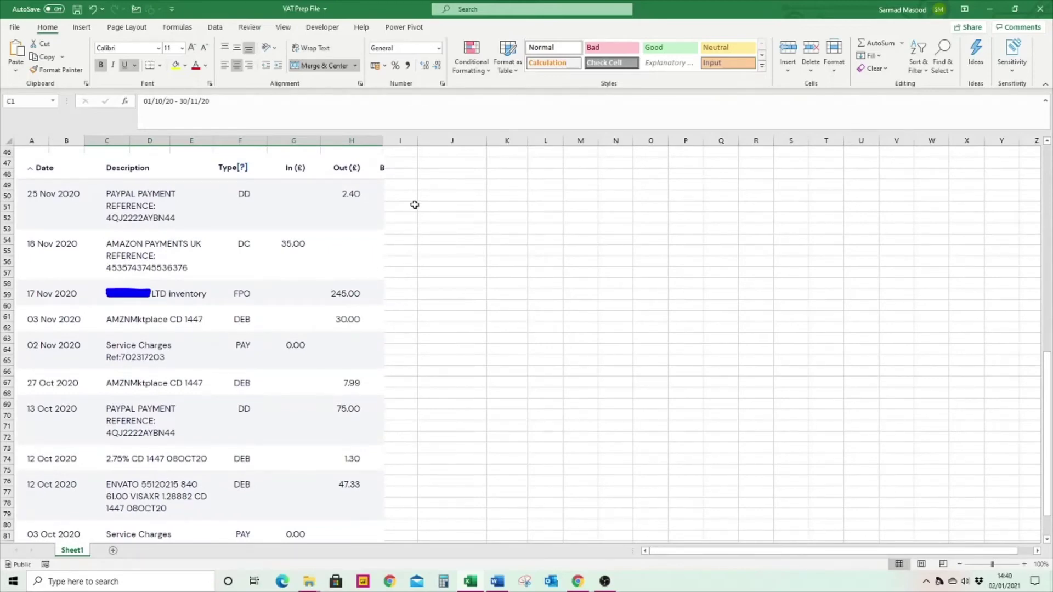
{"action": "scroll", "coordinate": [391, 330], "scroll_direction": "down", "scroll_amount": 3}
{"action": "scroll", "coordinate": [389, 332], "scroll_direction": "up", "scroll_amount": 2}
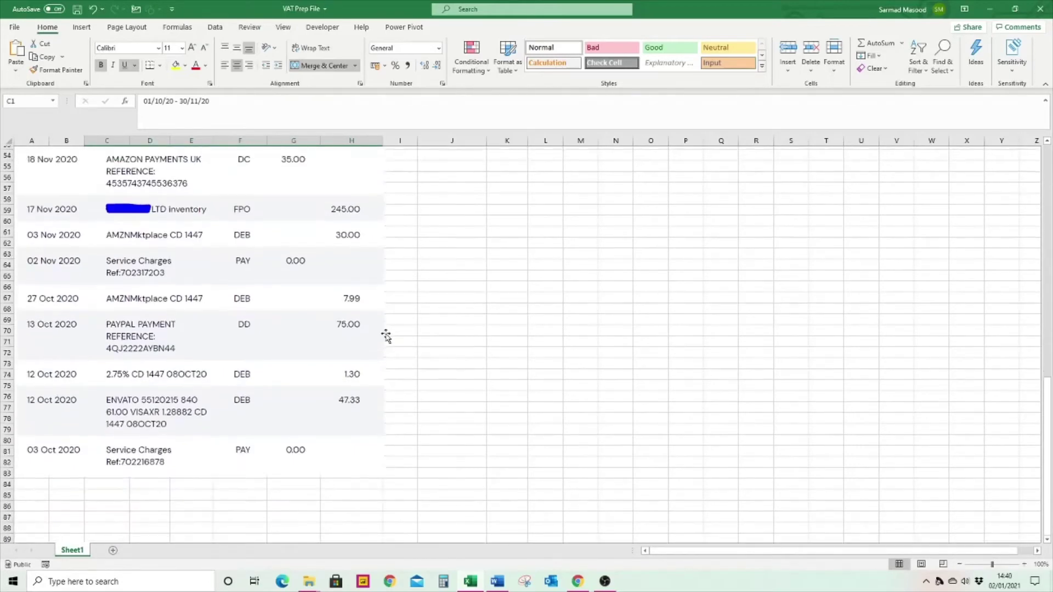
{"action": "scroll", "coordinate": [386, 336], "scroll_direction": "down", "scroll_amount": 1}
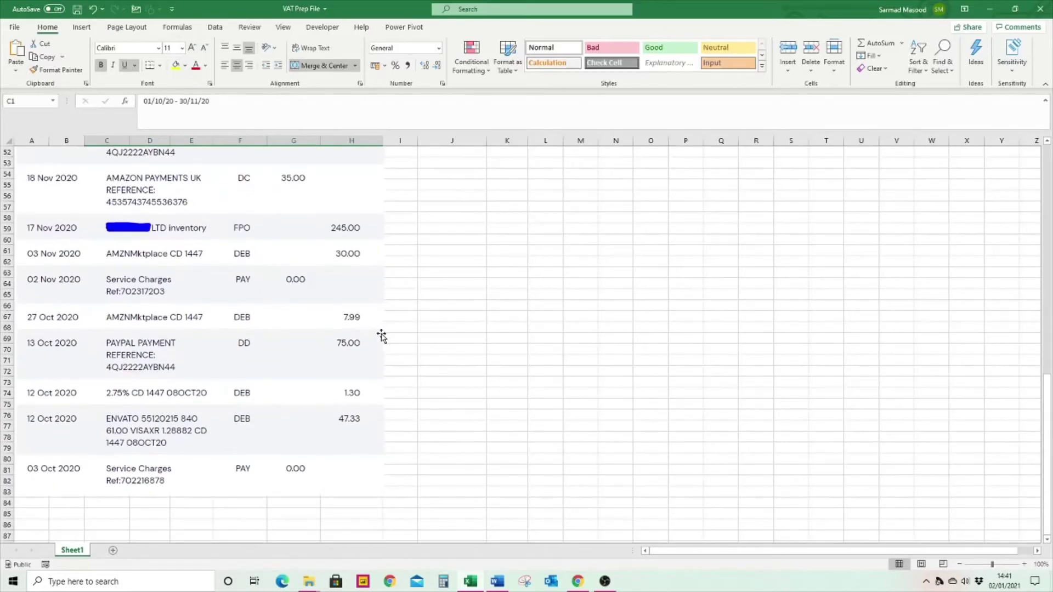
{"action": "scroll", "coordinate": [381, 336], "scroll_direction": "up", "scroll_amount": 8}
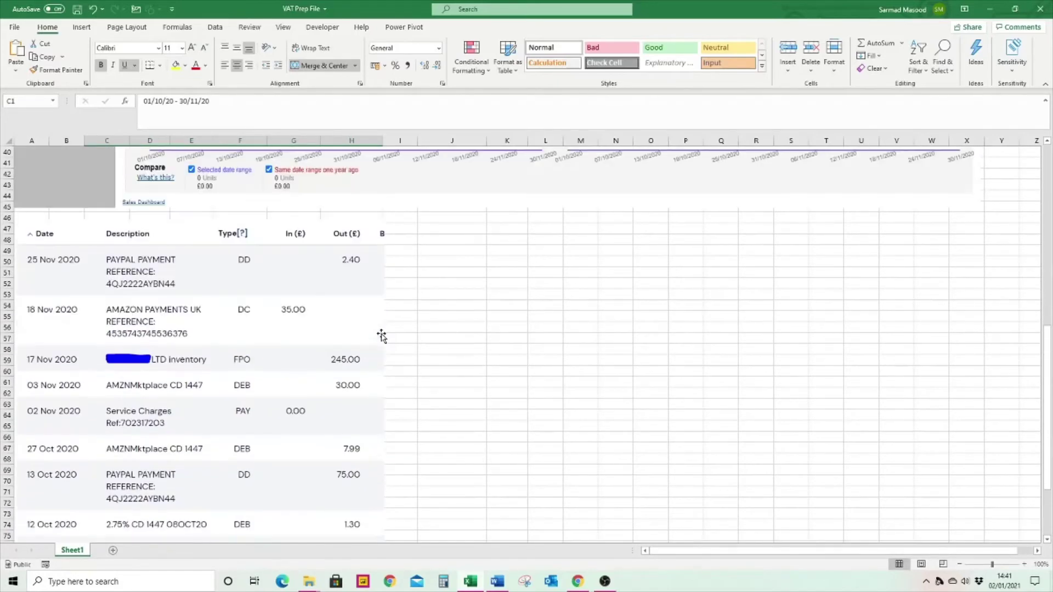
{"action": "scroll", "coordinate": [381, 336], "scroll_direction": "up", "scroll_amount": 5}
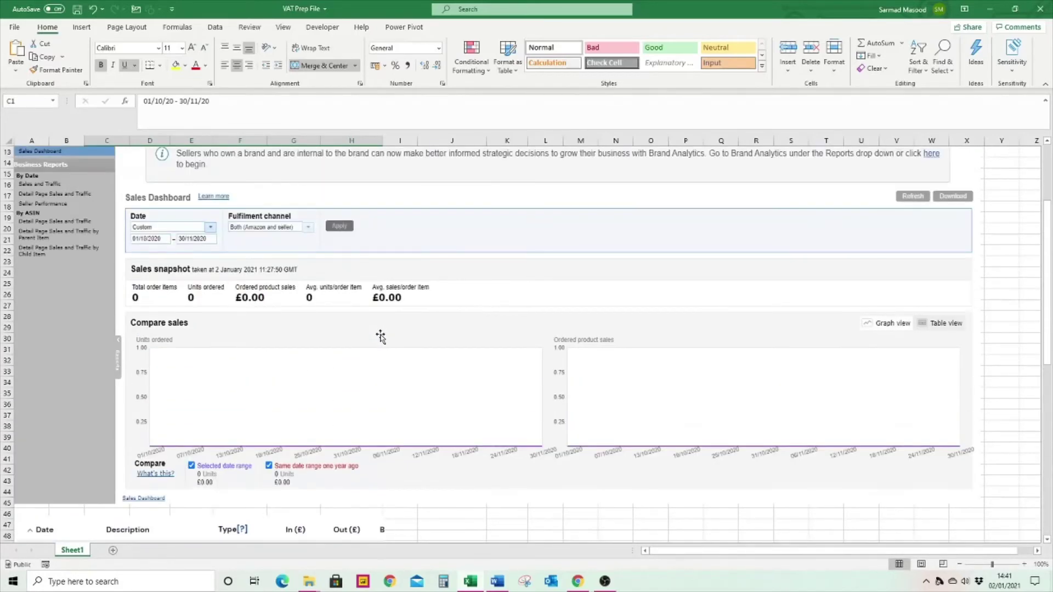
{"action": "scroll", "coordinate": [381, 336], "scroll_direction": "up", "scroll_amount": 4}
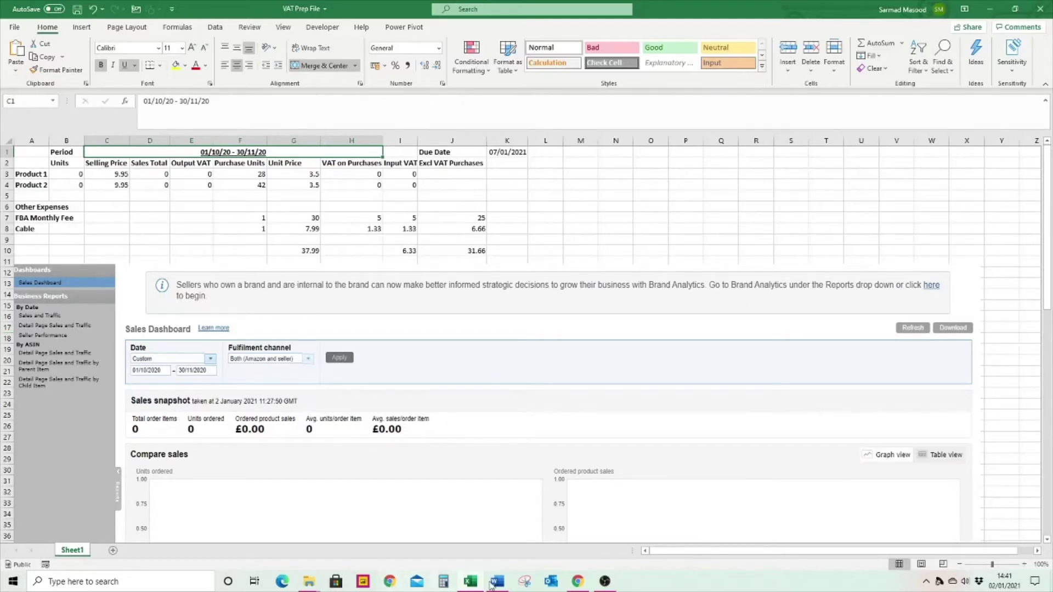
Switch to Amazon Seller Central in Chrome and open the Business Reports.
{"action": "left_click", "coordinate": [578, 581]}
{"action": "left_click", "coordinate": [226, 7]}
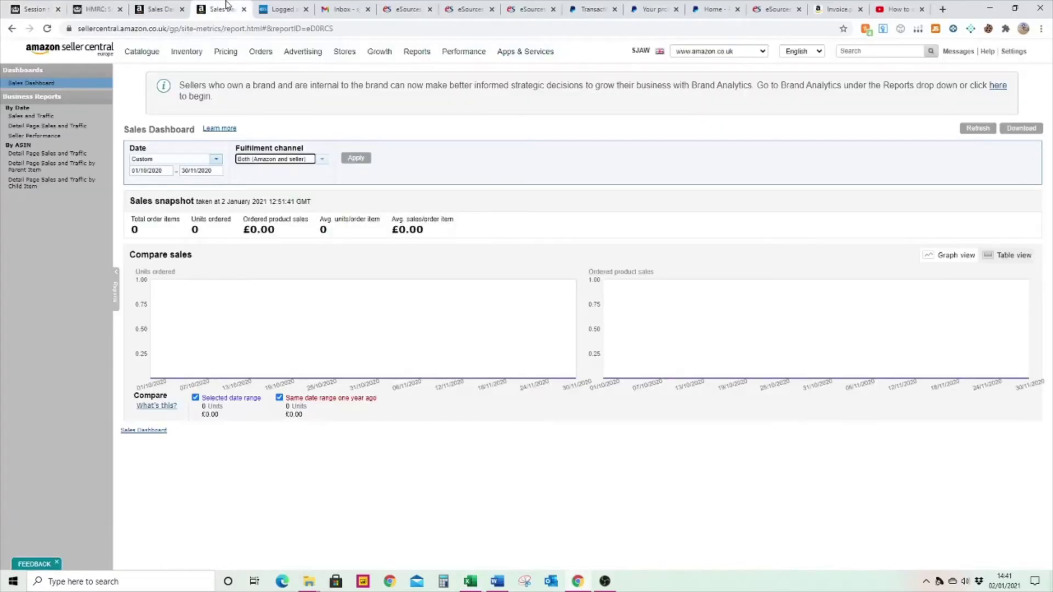
{"action": "left_click", "coordinate": [164, 8]}
{"action": "left_click", "coordinate": [218, 8]}
{"action": "mouse_move", "coordinate": [418, 52]}
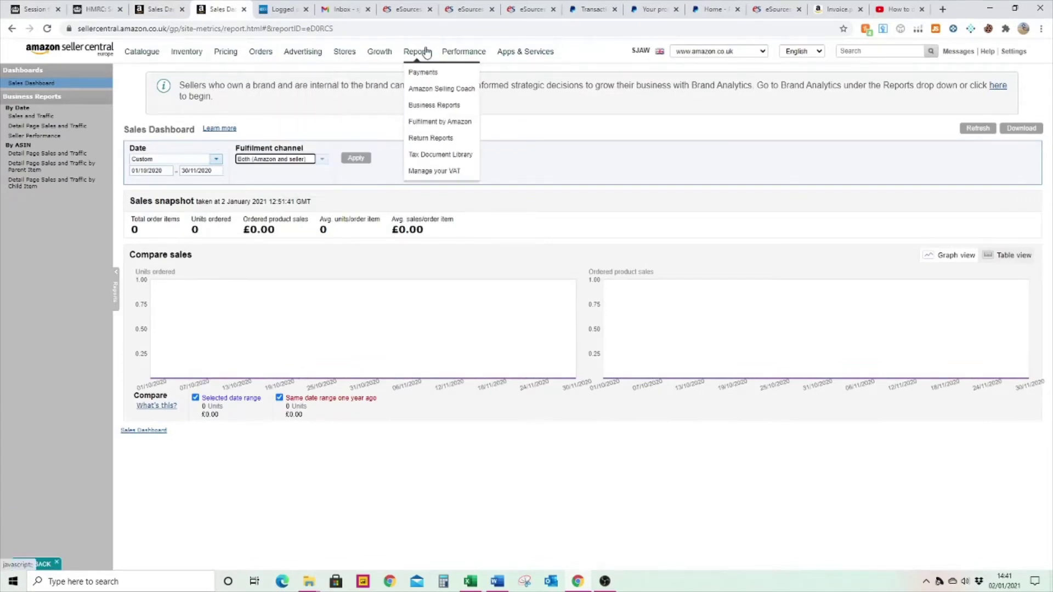
{"action": "left_click", "coordinate": [437, 105]}
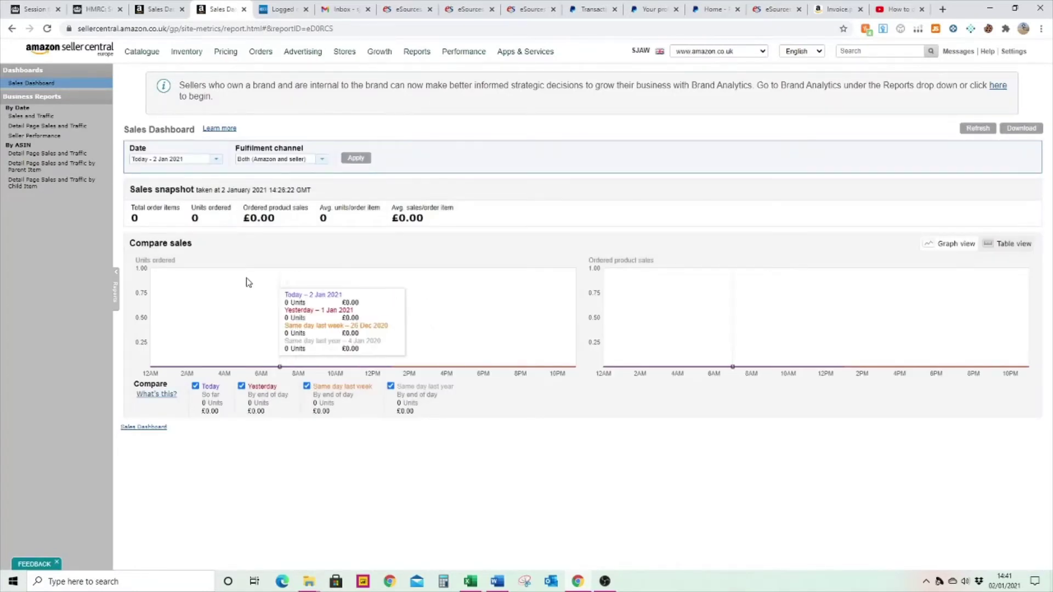
Set the Sales Dashboard date range to Custom.
{"action": "left_click", "coordinate": [168, 160]}
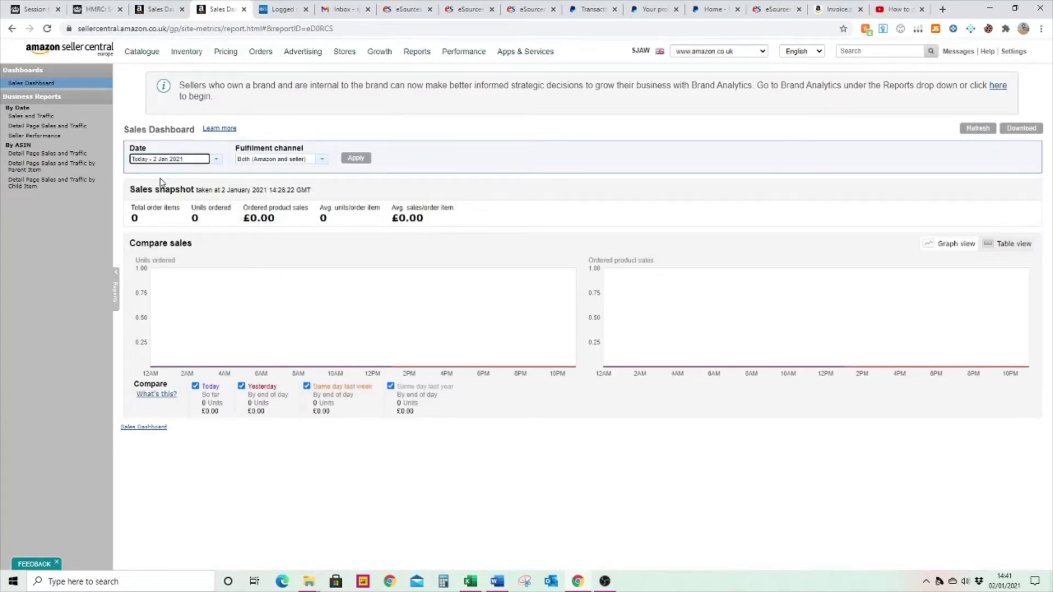
{"action": "left_click", "coordinate": [216, 159]}
{"action": "left_click", "coordinate": [185, 215]}
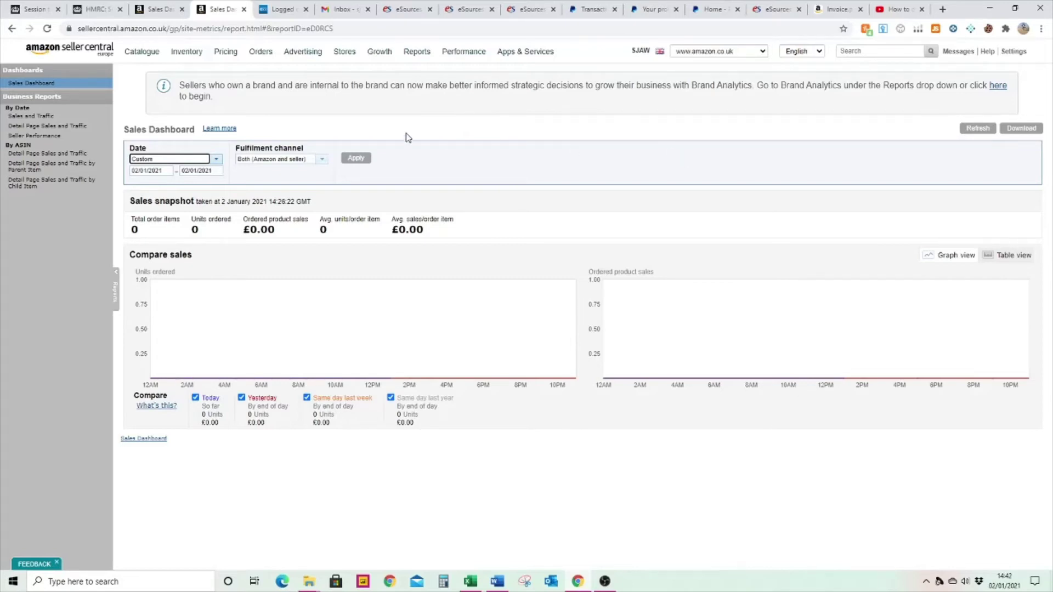
Switch to the timed-out HMRC page, search the web for "gov uk sign in" and open the HMRC services sign-in result.
{"action": "left_click", "coordinate": [4, 5]}
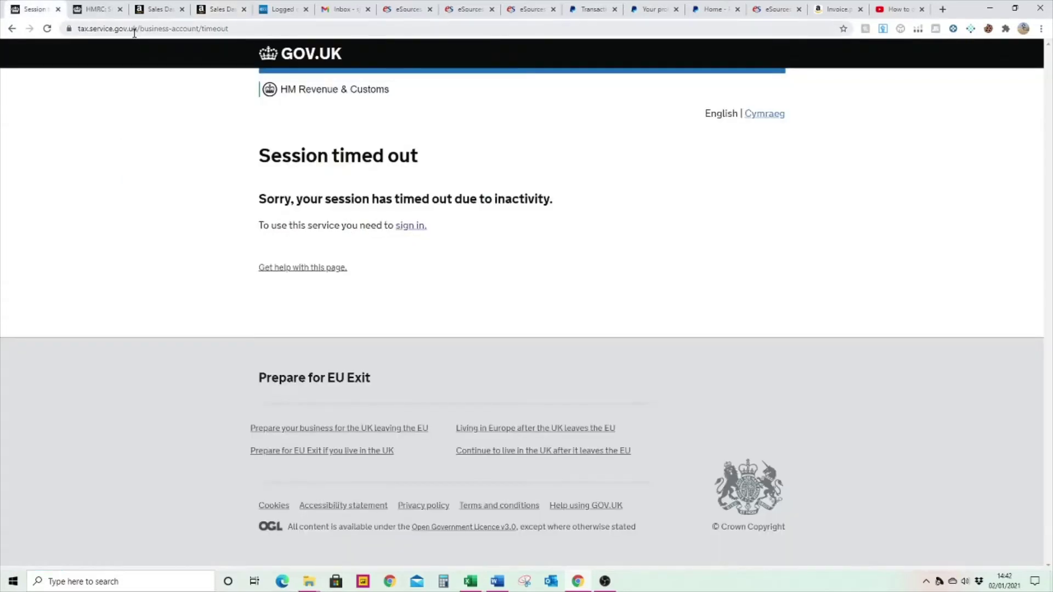
{"action": "left_click", "coordinate": [134, 30]}
{"action": "type", "text": "gov uk sign in"}
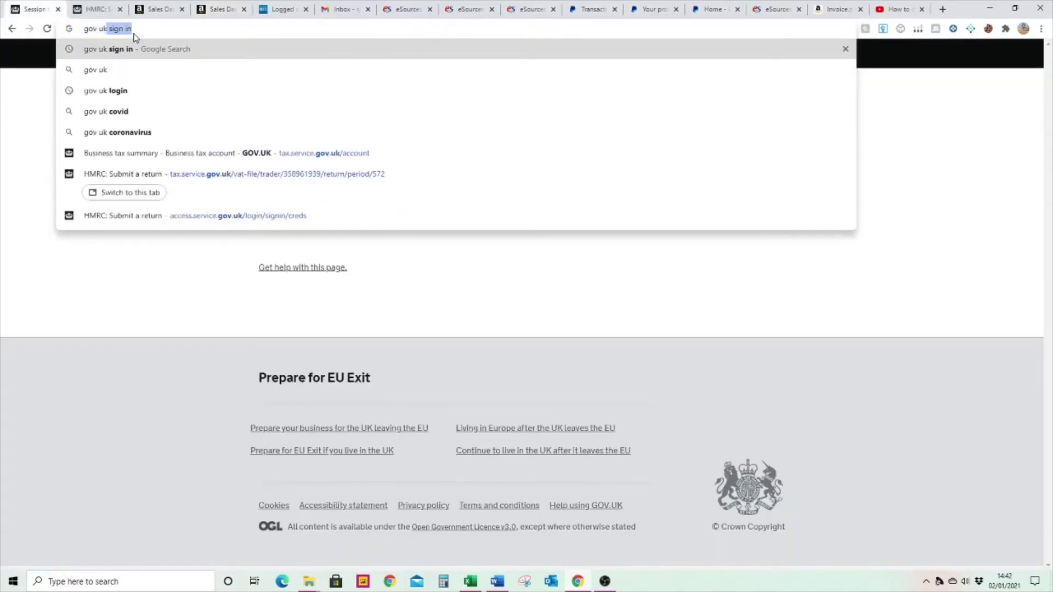
{"action": "key", "text": "Return"}
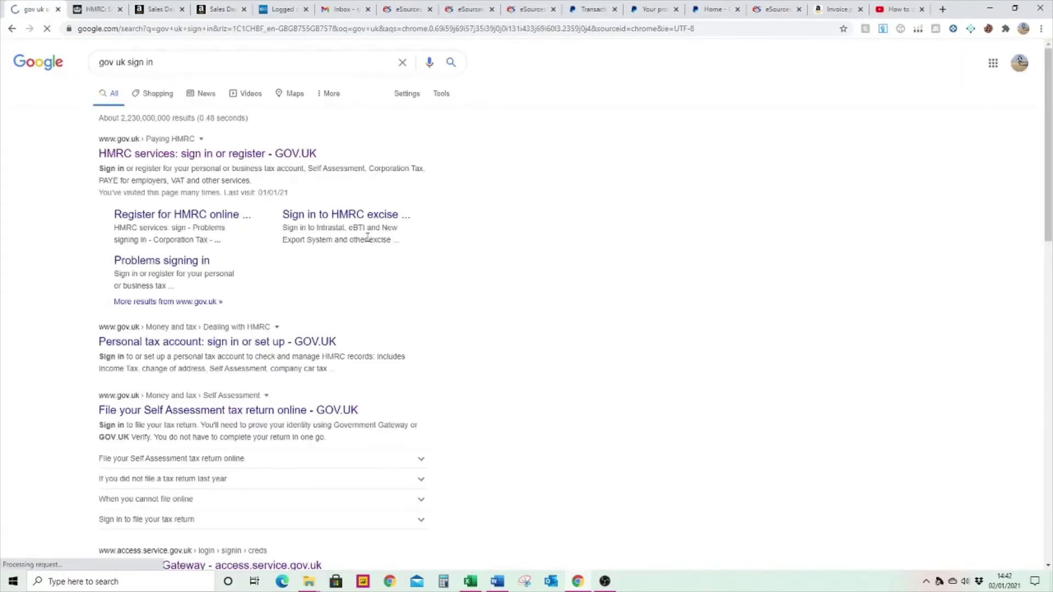
{"action": "left_click", "coordinate": [161, 140]}
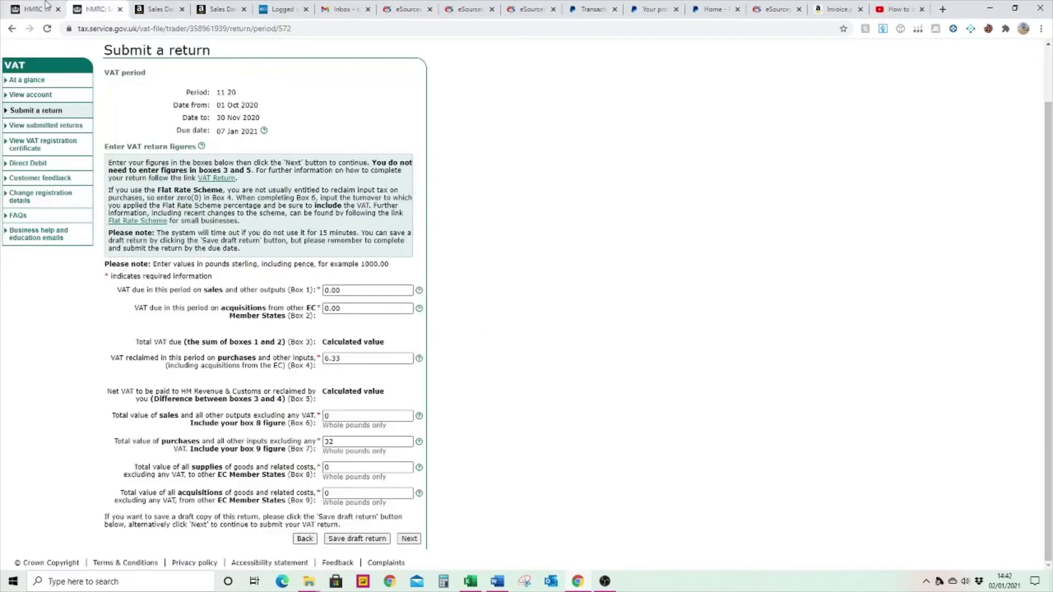
Sign in to HMRC online services with the prefilled Government Gateway credentials.
{"action": "scroll", "coordinate": [214, 236], "scroll_direction": "down", "scroll_amount": 2}
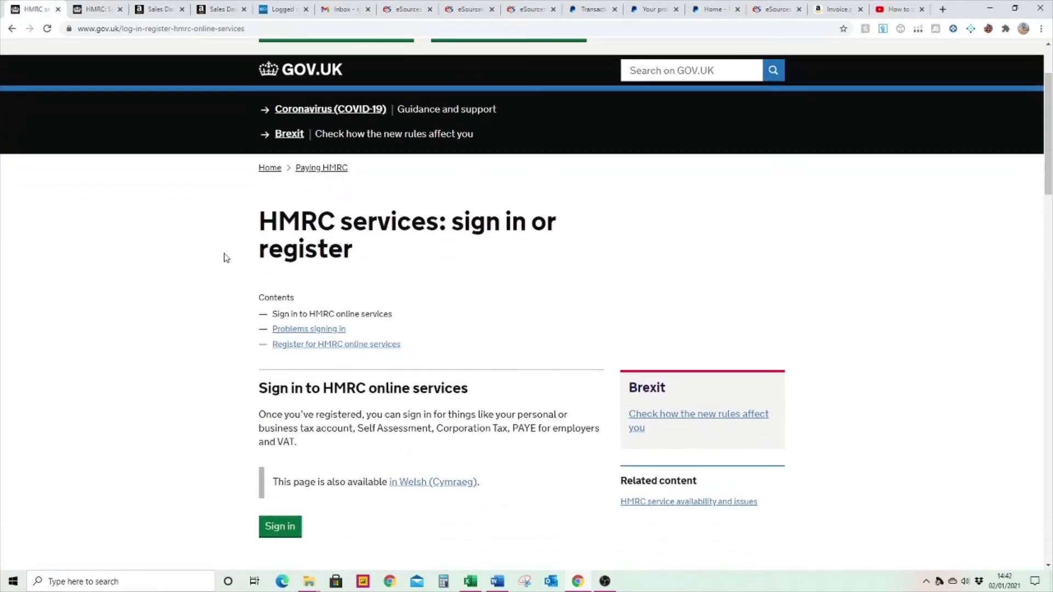
{"action": "scroll", "coordinate": [224, 257], "scroll_direction": "down", "scroll_amount": 1}
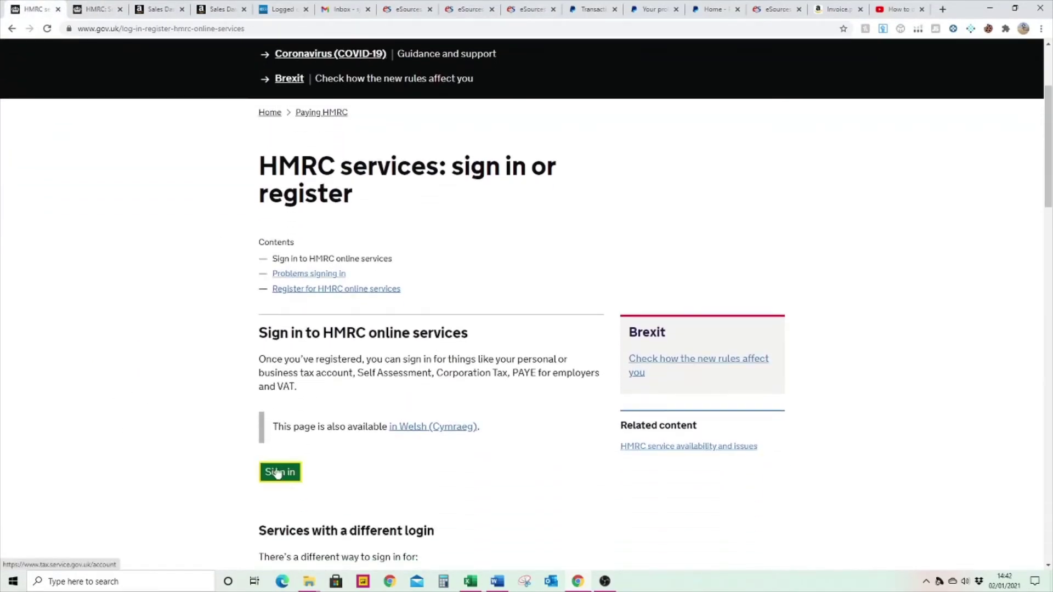
{"action": "left_click", "coordinate": [280, 470]}
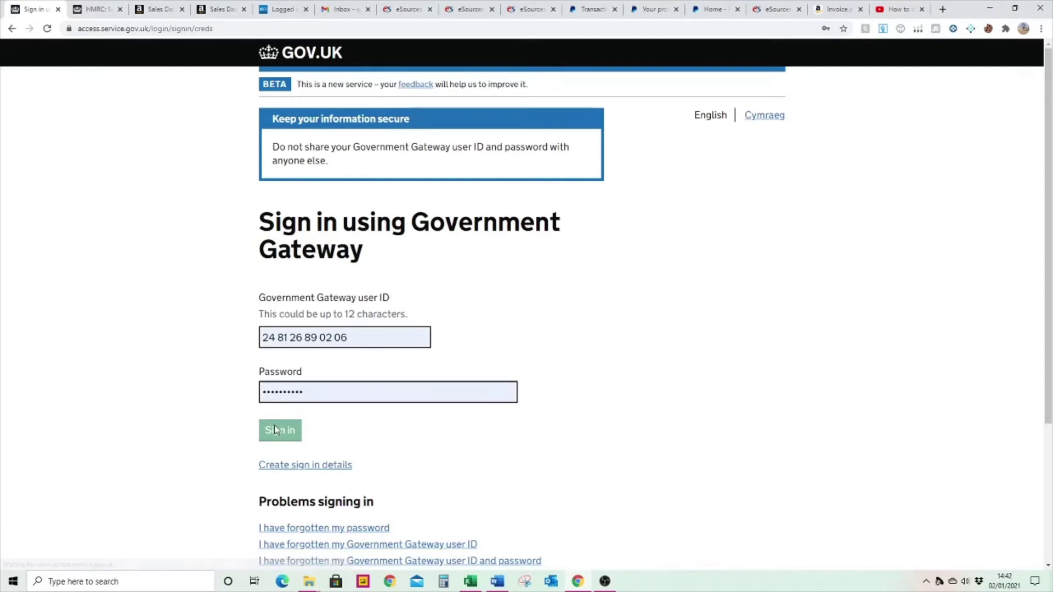
{"action": "left_click", "coordinate": [276, 431]}
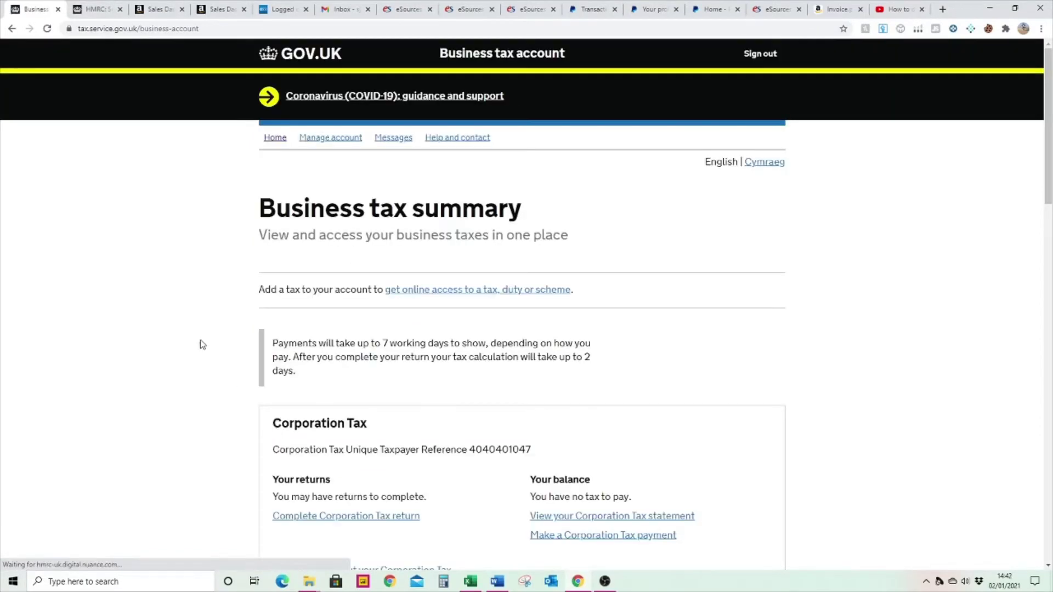
Find the VAT section of the business tax summary and start completing the VAT Return.
{"action": "scroll", "coordinate": [181, 275], "scroll_direction": "down", "scroll_amount": 4}
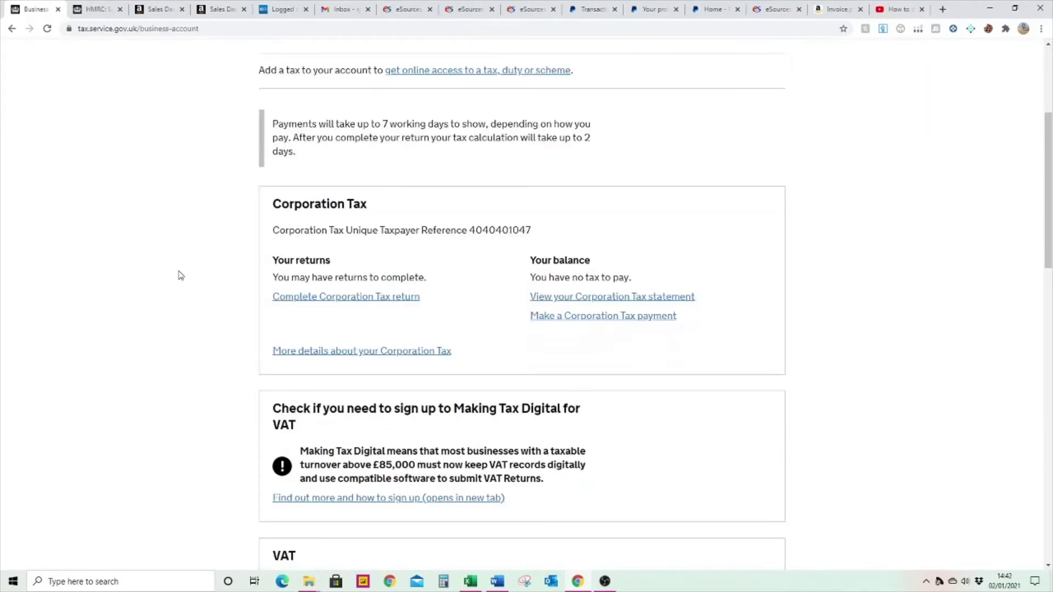
{"action": "scroll", "coordinate": [181, 275], "scroll_direction": "down", "scroll_amount": 6}
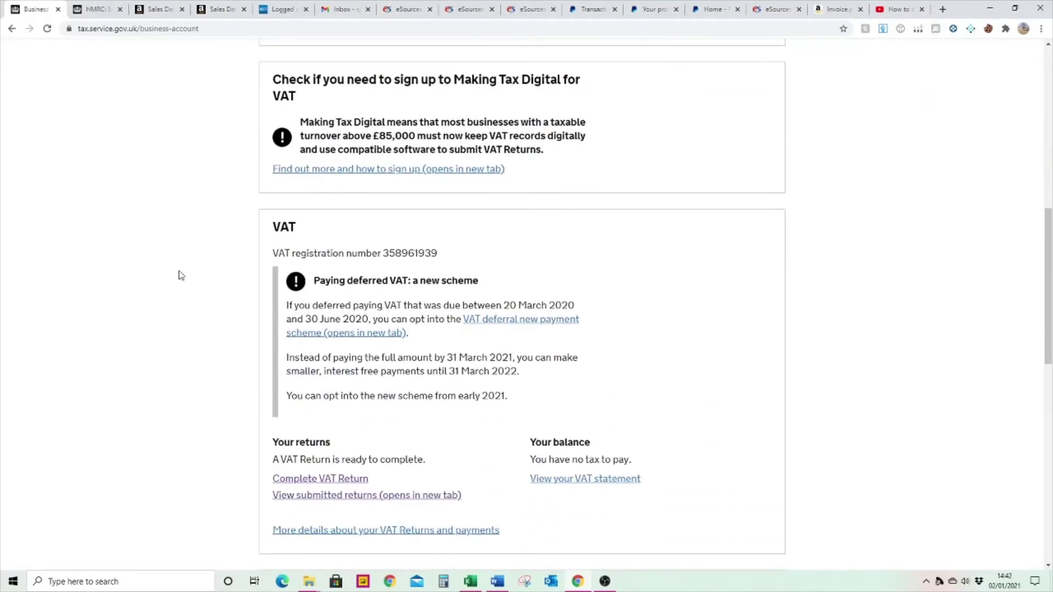
{"action": "scroll", "coordinate": [307, 301], "scroll_direction": "down", "scroll_amount": 5}
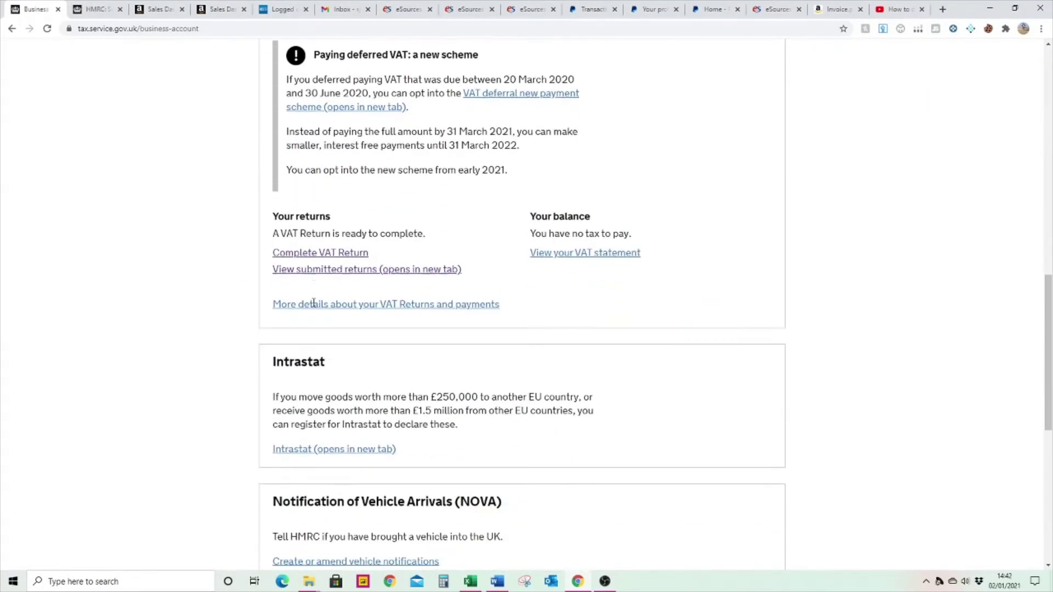
{"action": "left_click", "coordinate": [304, 205]}
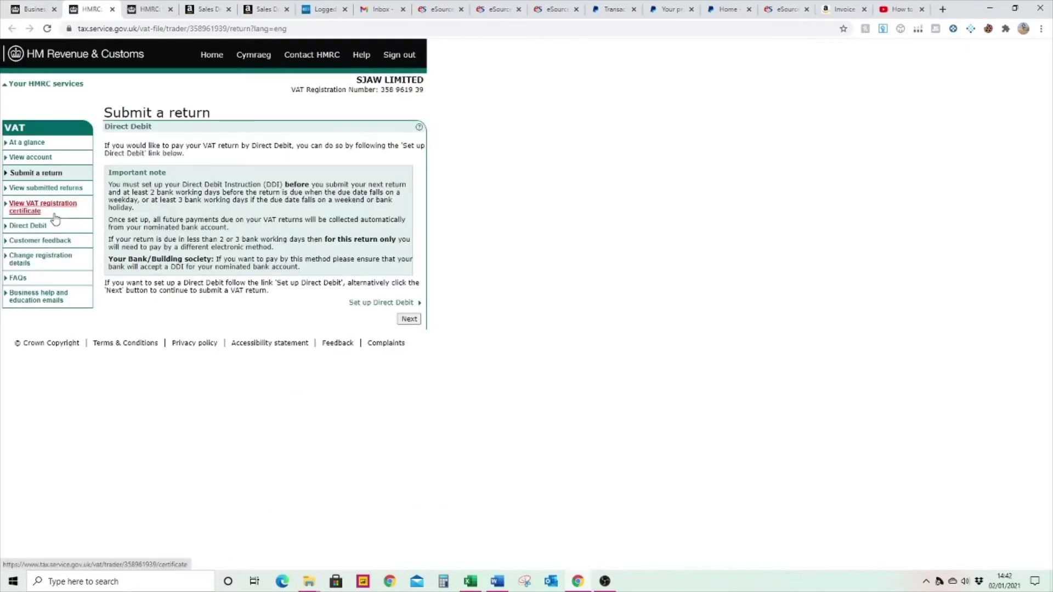
Continue past the Direct Debit notice, open the VAT return for period 11 20, and check its dates against the due date.
{"action": "left_click", "coordinate": [49, 173]}
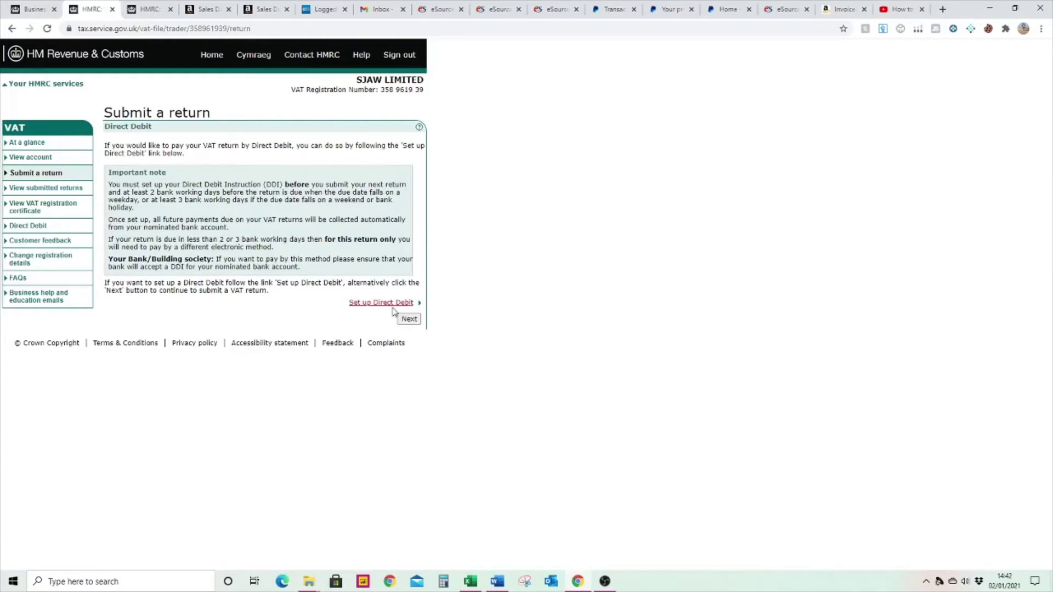
{"action": "left_click", "coordinate": [408, 319]}
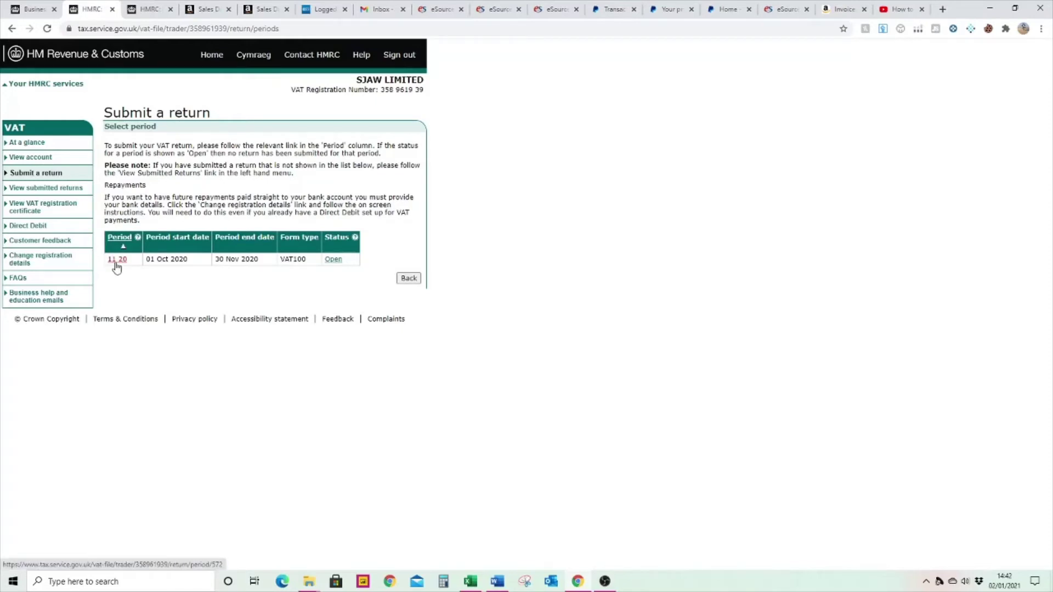
{"action": "left_click", "coordinate": [333, 261]}
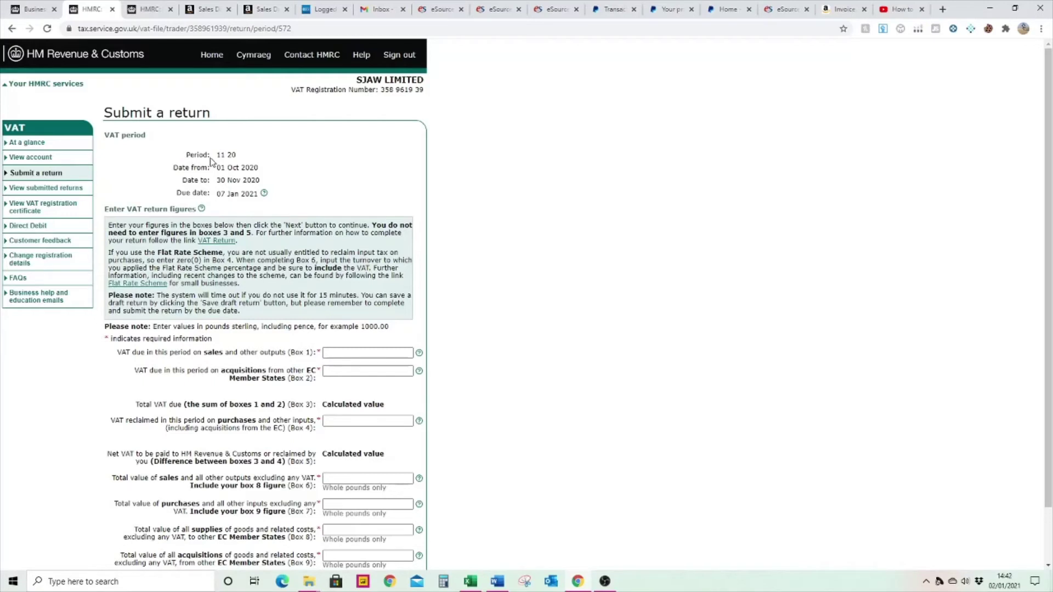
{"action": "left_click_drag", "start_coordinate": [212, 156], "coordinate": [239, 157]}
{"action": "left_click_drag", "start_coordinate": [220, 167], "coordinate": [281, 174]}
{"action": "left_click_drag", "start_coordinate": [214, 182], "coordinate": [268, 184]}
{"action": "left_click", "coordinate": [250, 202]}
{"action": "scroll", "coordinate": [253, 220], "scroll_direction": "down", "scroll_amount": 2}
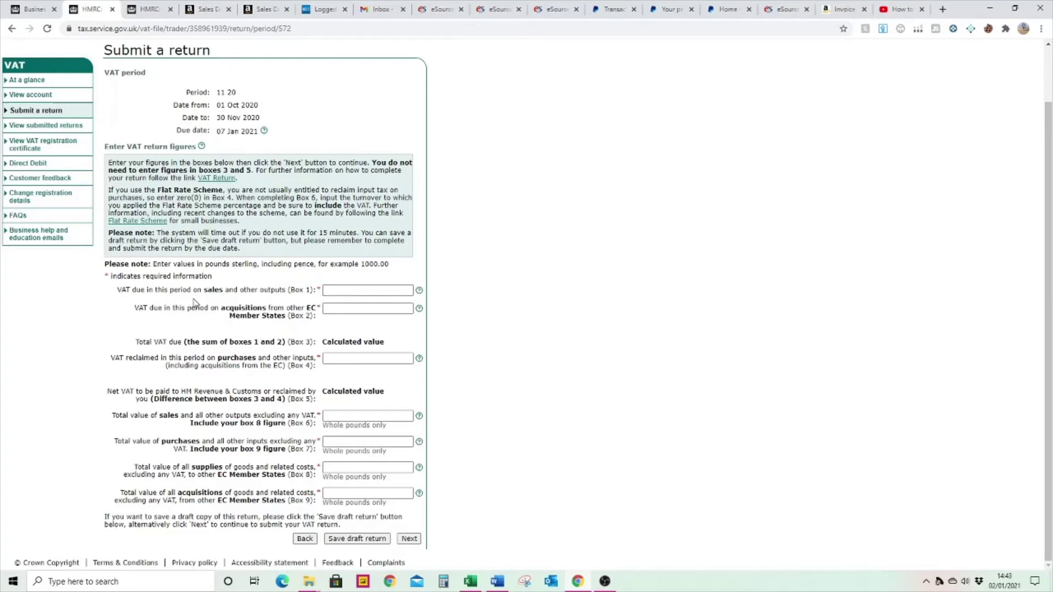
Enter 0 for VAT due on sales (Box 1) and 0 for VAT due on EC acquisitions (Box 2).
{"action": "left_click", "coordinate": [352, 291]}
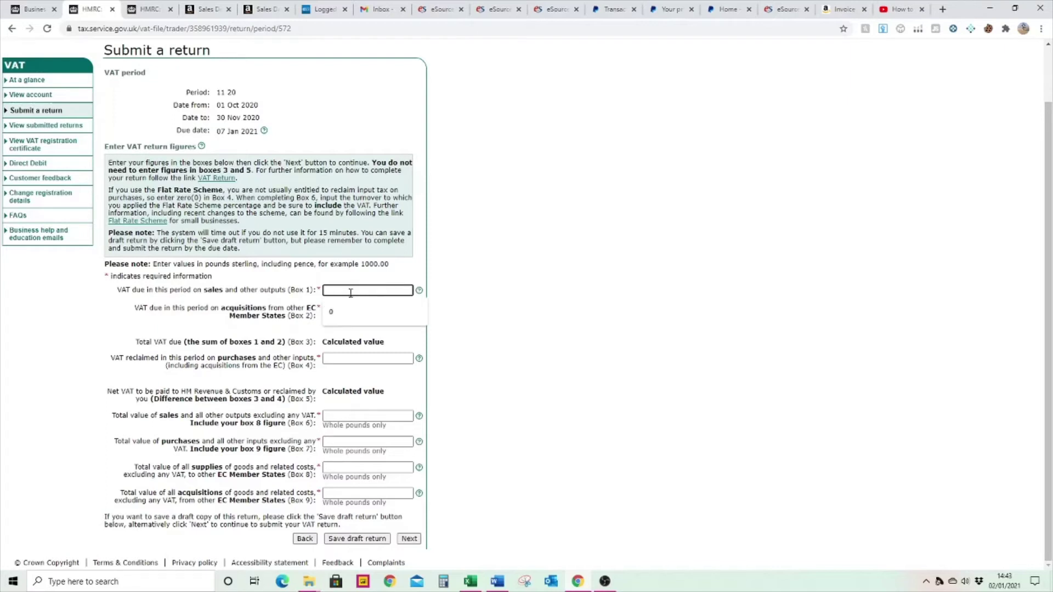
{"action": "type", "text": "0"}
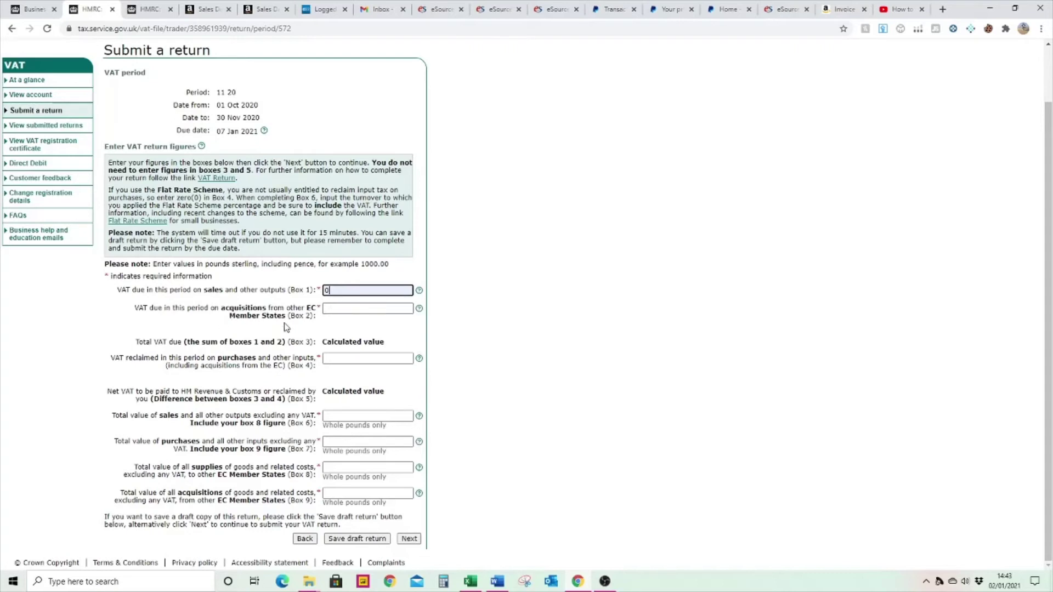
{"action": "left_click", "coordinate": [344, 308]}
{"action": "type", "text": "0"}
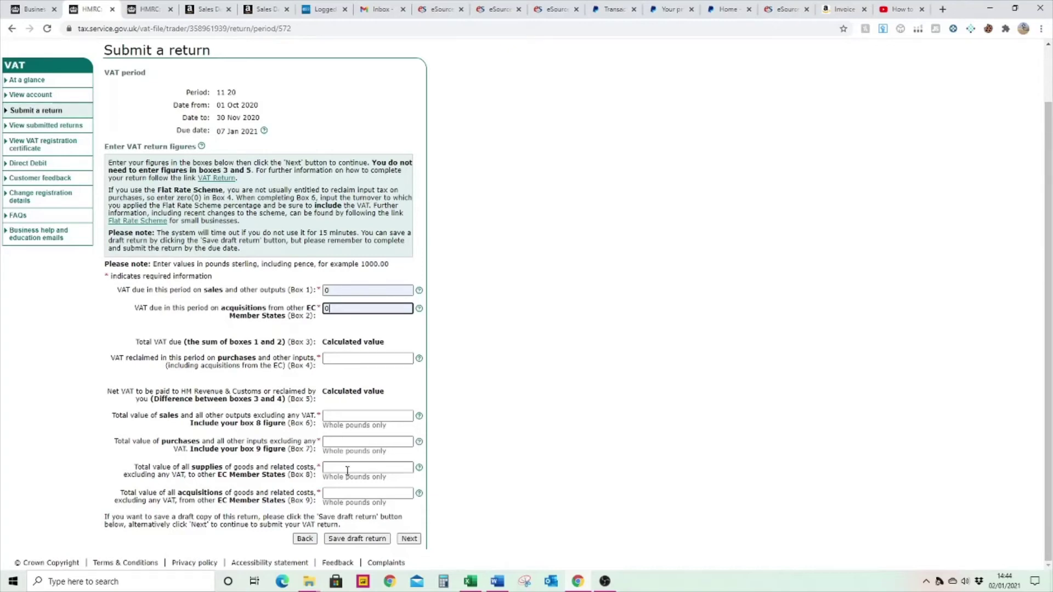
Look up the Input VAT total in the Excel VAT Prep File and enter 6.33 as VAT reclaimed on purchases (Box 4).
{"action": "left_click", "coordinate": [469, 581]}
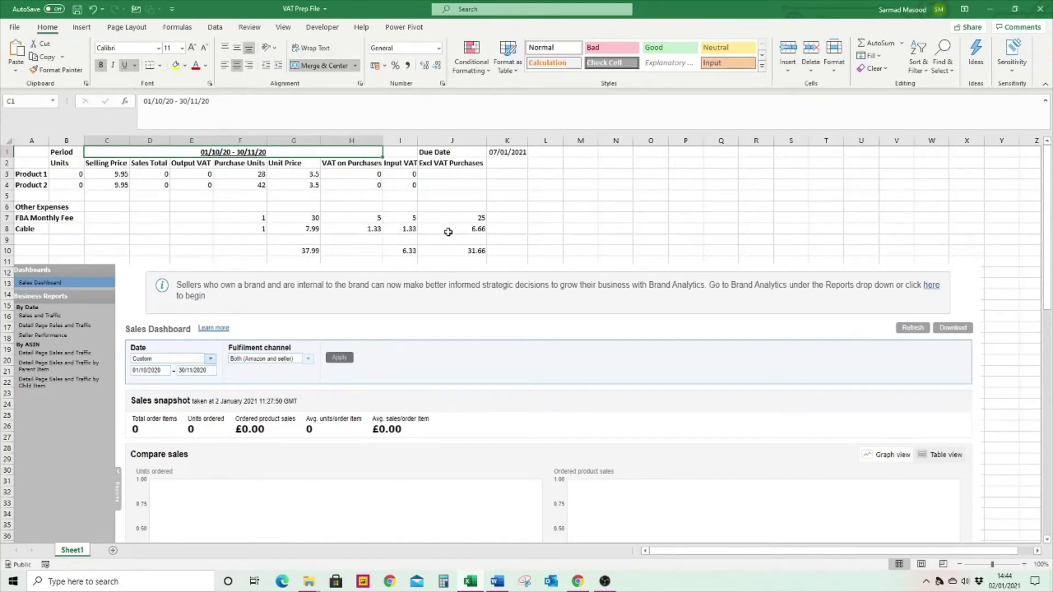
{"action": "left_click", "coordinate": [408, 251]}
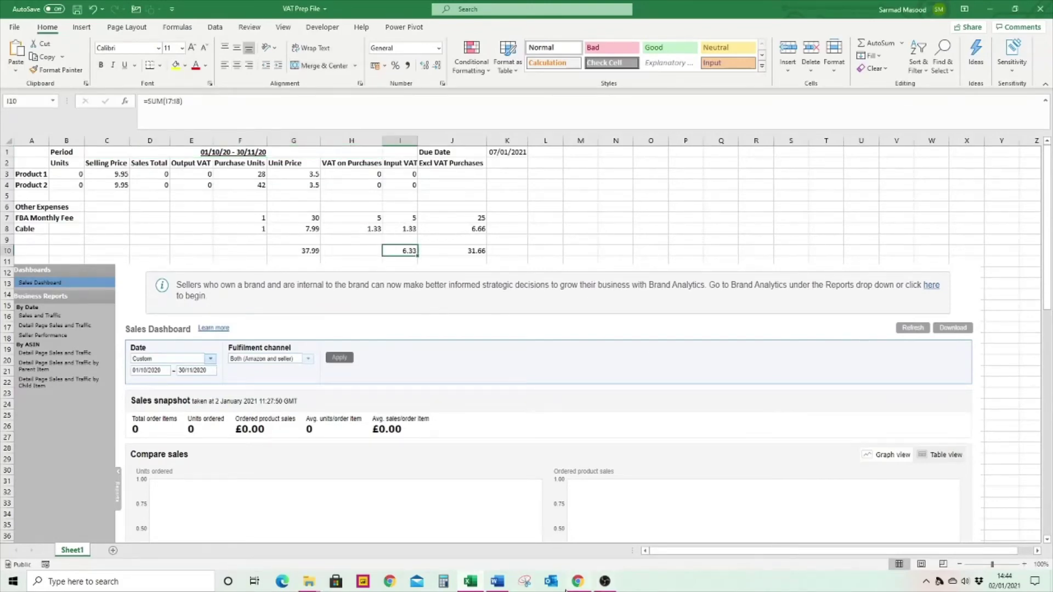
{"action": "left_click", "coordinate": [576, 582]}
{"action": "left_click", "coordinate": [340, 356]}
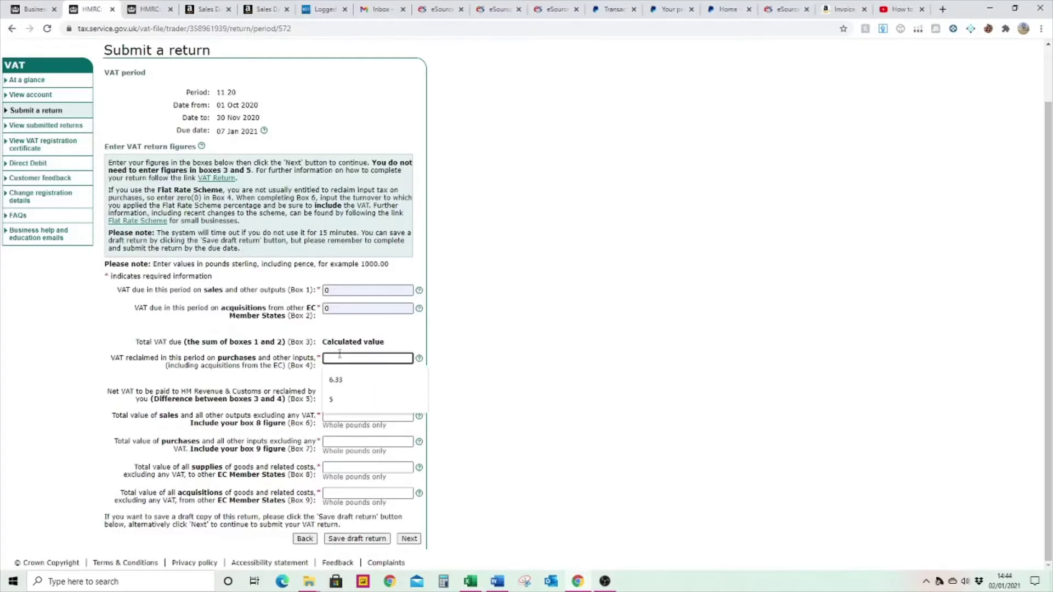
{"action": "left_click", "coordinate": [335, 380]}
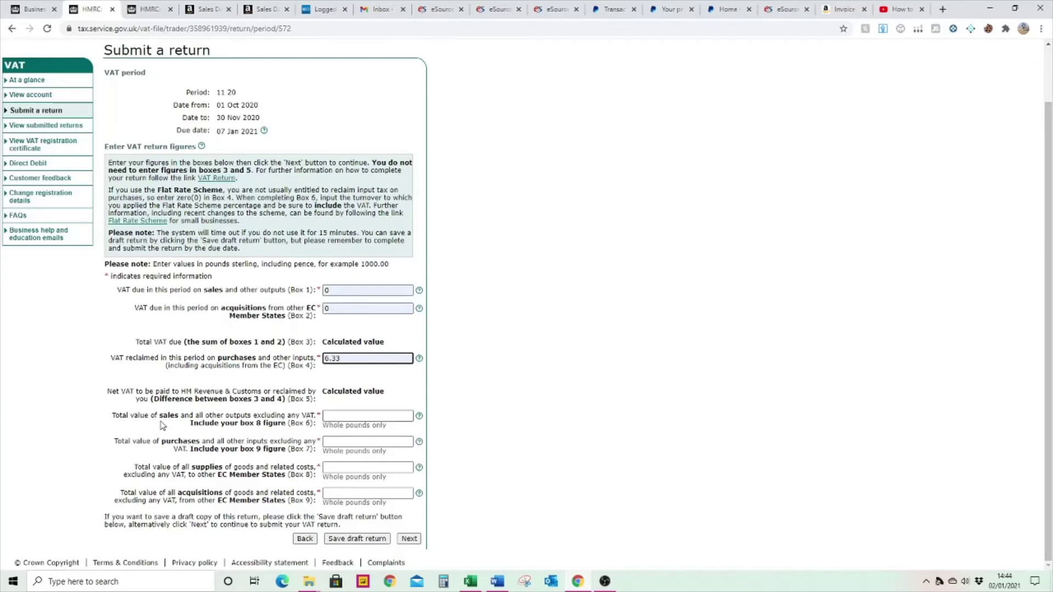
Enter 0 for total sales excluding VAT (Box 6) and, after checking the Excel purchases total, 32 for total purchases excluding VAT (Box 7).
{"action": "left_click", "coordinate": [339, 415]}
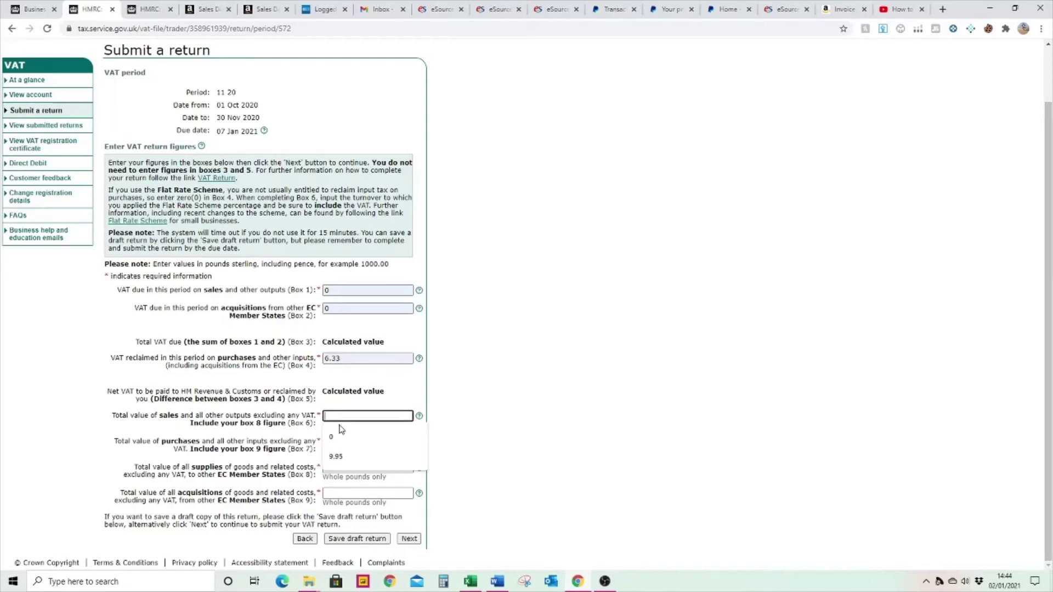
{"action": "left_click", "coordinate": [340, 433]}
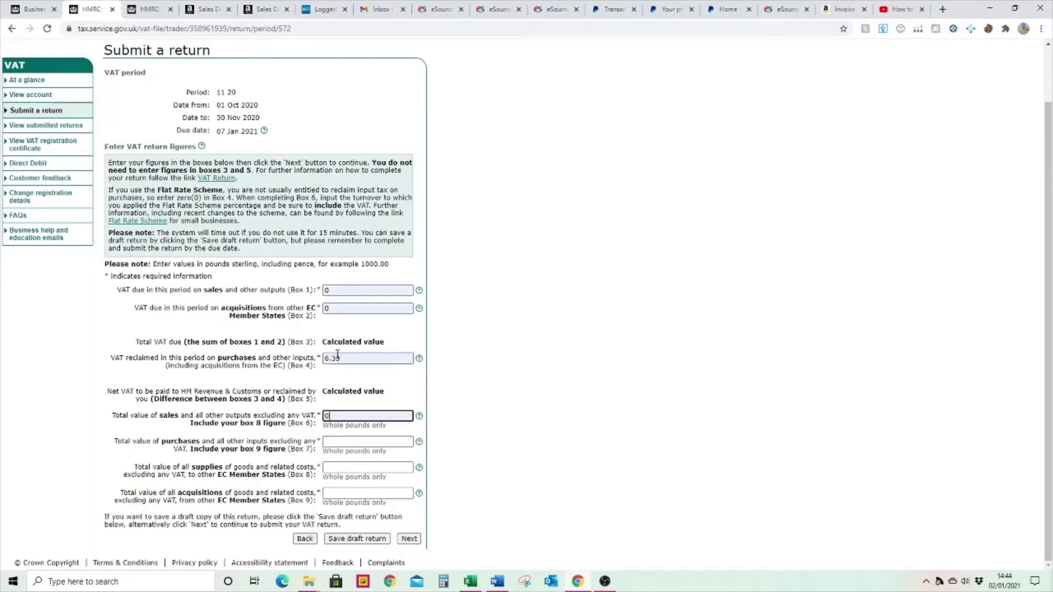
{"action": "left_click", "coordinate": [469, 581]}
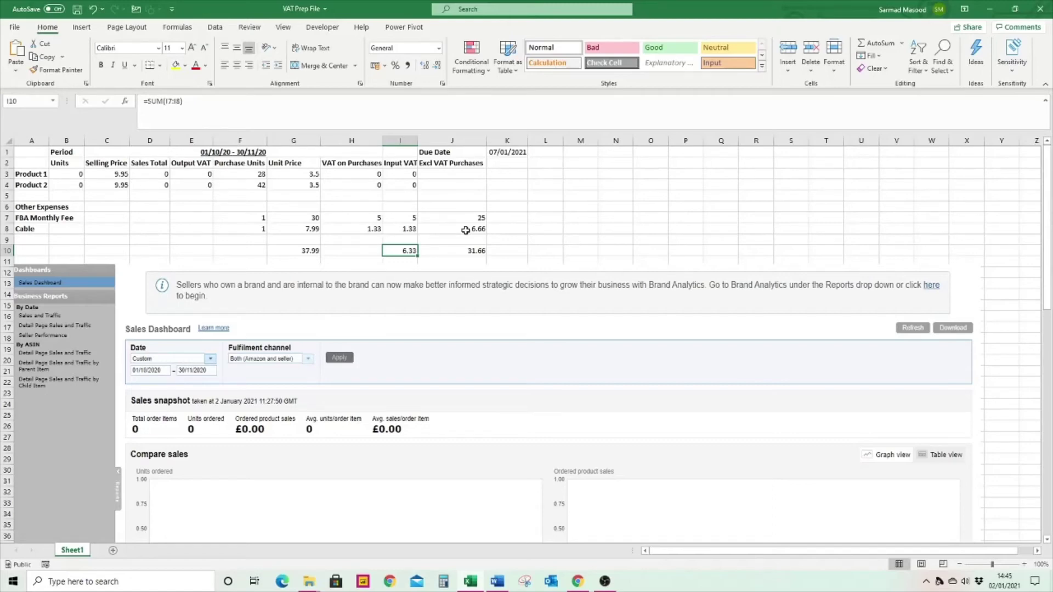
{"action": "left_click", "coordinate": [981, 5]}
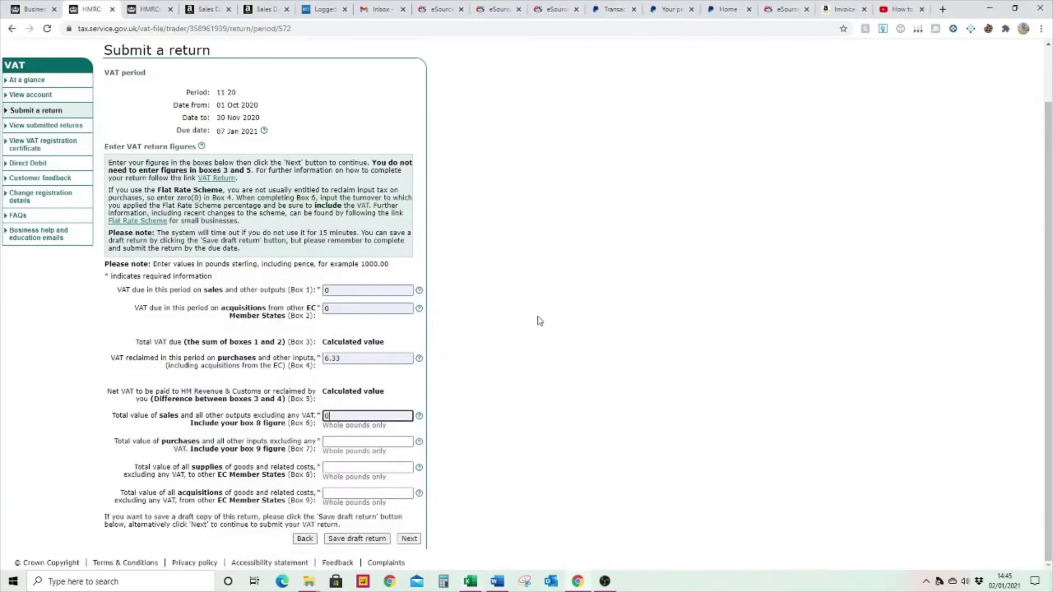
{"action": "left_click", "coordinate": [333, 442]}
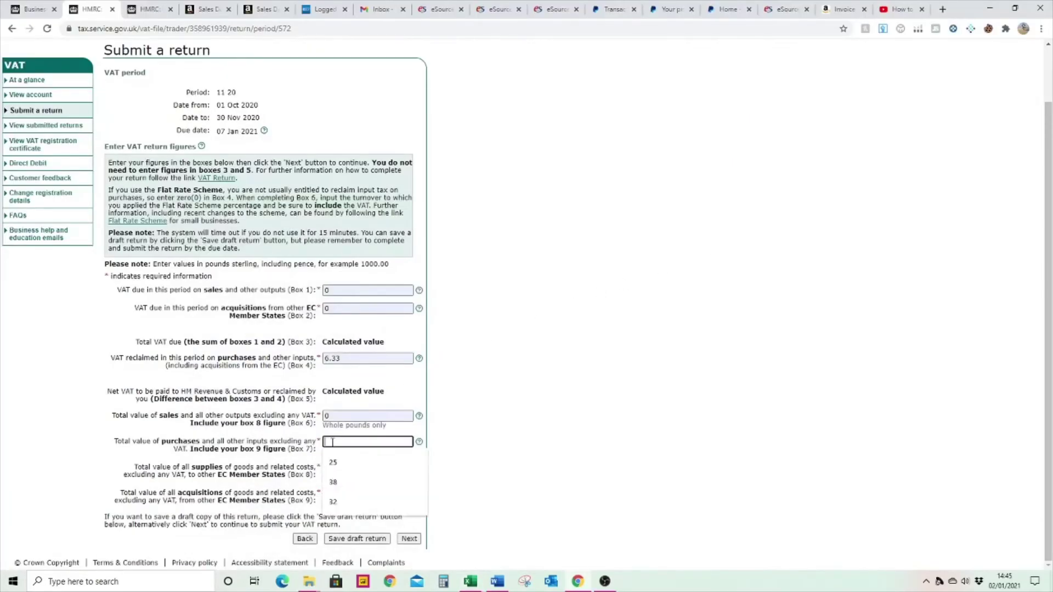
{"action": "type", "text": "32"}
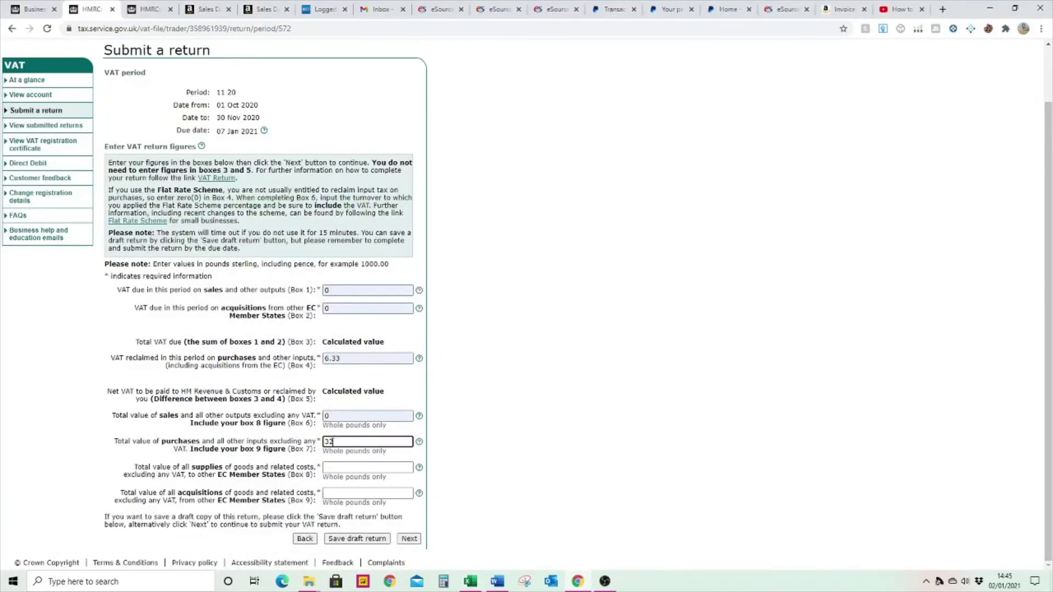
{"action": "left_click", "coordinate": [525, 447]}
{"action": "left_click", "coordinate": [100, 472]}
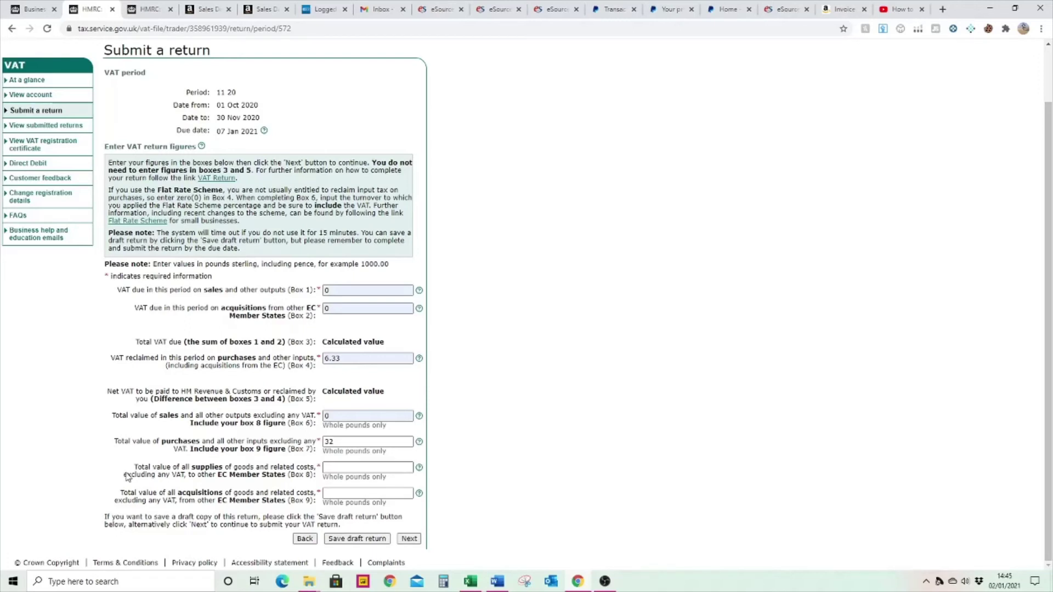
Enter 0 for supplies to EC Member States (Box 8) and 0 for acquisitions from EC Member States (Box 9).
{"action": "left_click", "coordinate": [338, 469]}
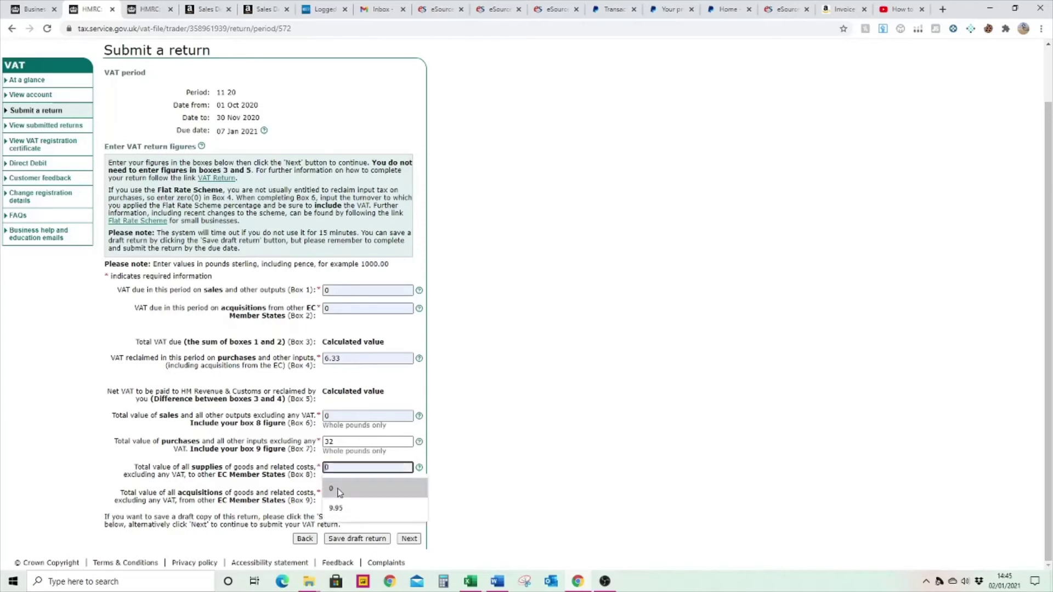
{"action": "left_click", "coordinate": [337, 486]}
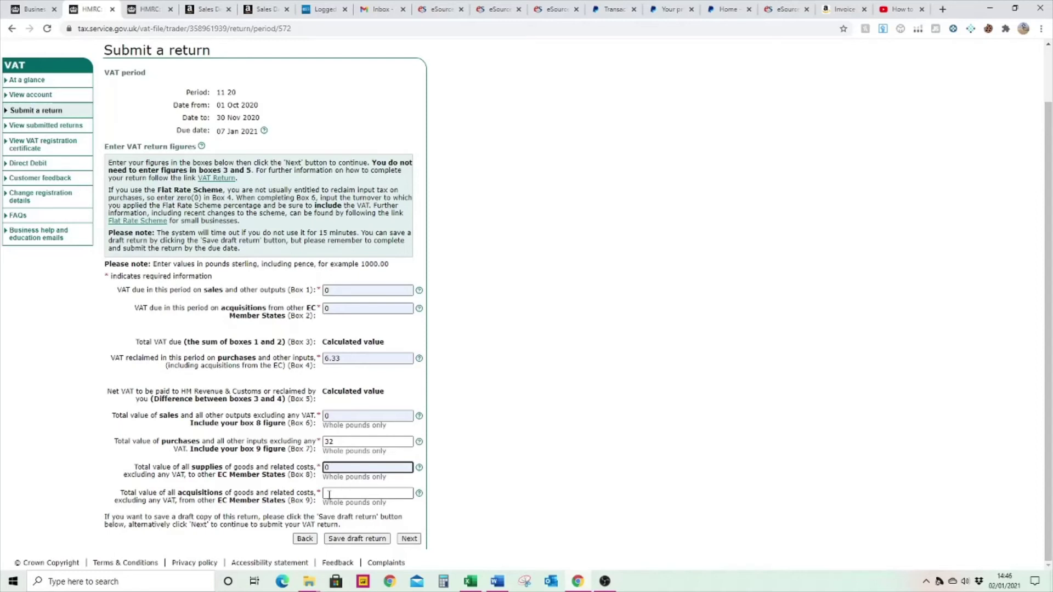
{"action": "left_click", "coordinate": [330, 494]}
{"action": "type", "text": "0"}
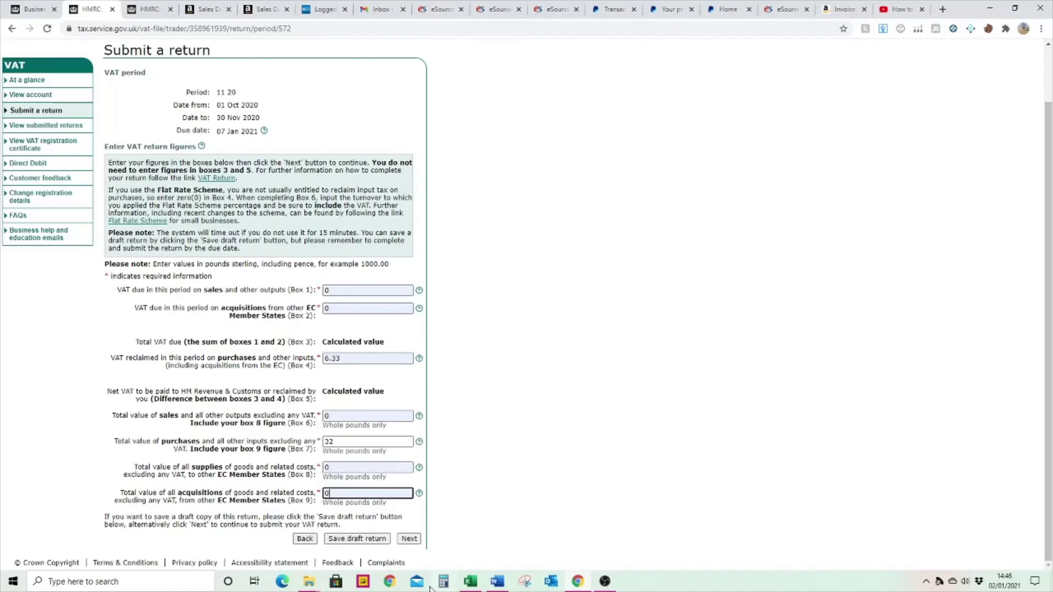
Continue to the VAT return's confirmation page and read the warnings about erroneous repayment claims.
{"action": "left_click", "coordinate": [409, 538]}
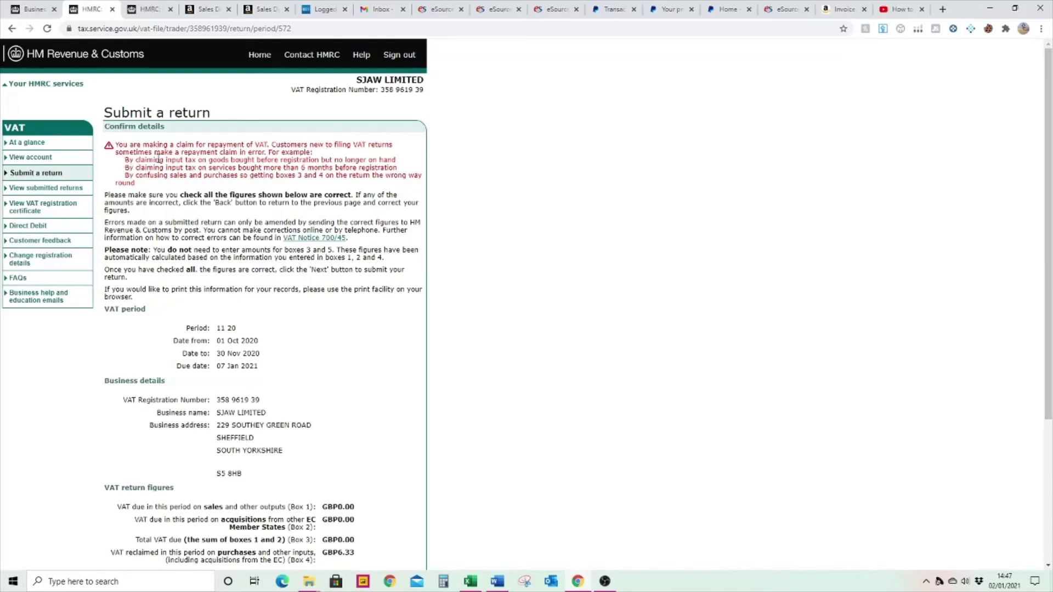
{"action": "left_click_drag", "start_coordinate": [159, 159], "coordinate": [403, 166]}
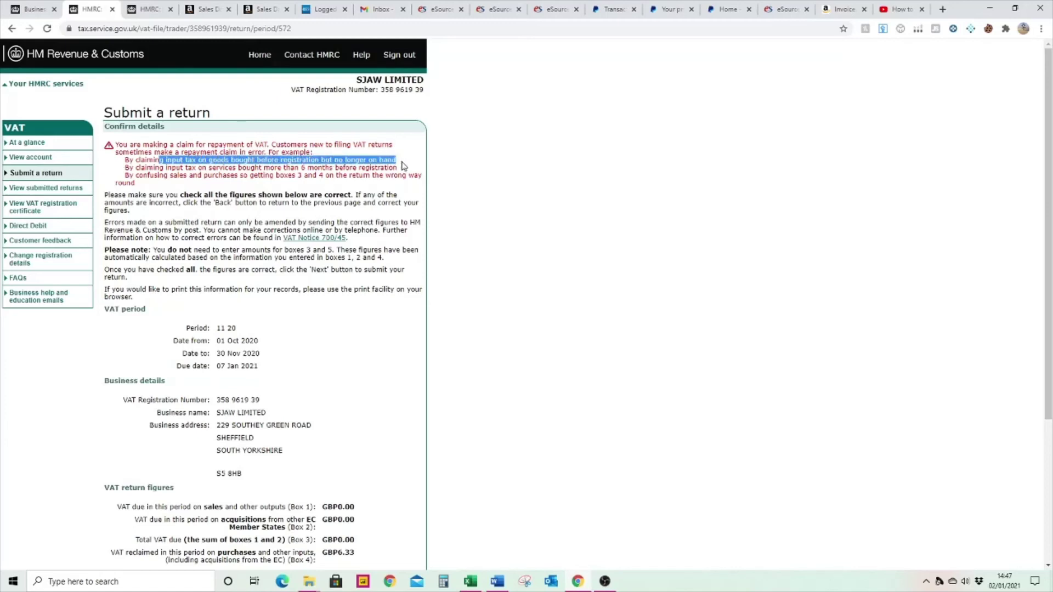
{"action": "left_click", "coordinate": [454, 186]}
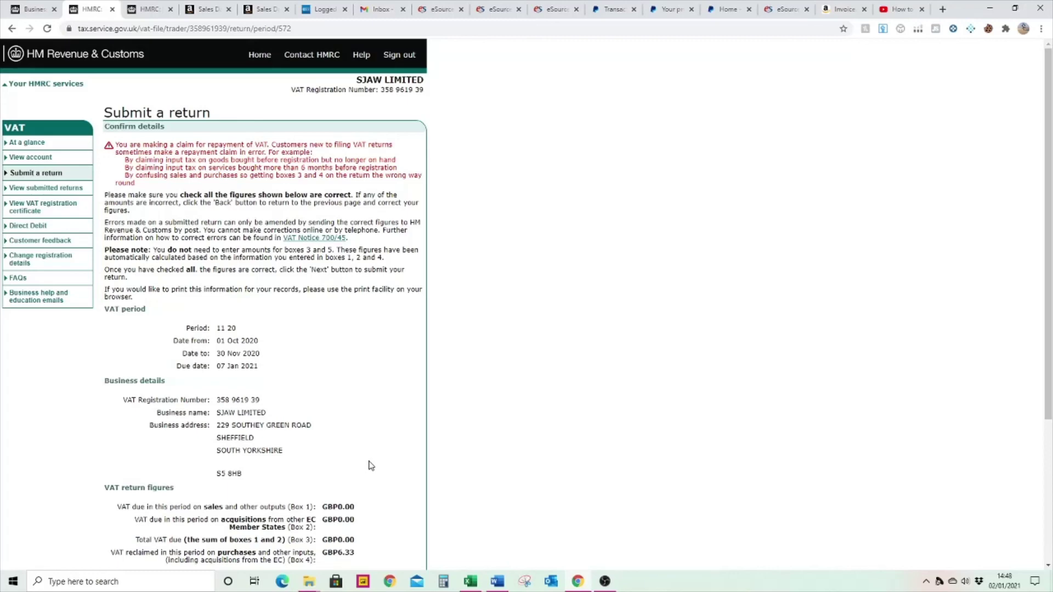
Check the VAT return figures and submit the return, re-authenticating with the Government Gateway user ID and password.
{"action": "scroll", "coordinate": [371, 465], "scroll_direction": "down", "scroll_amount": 3}
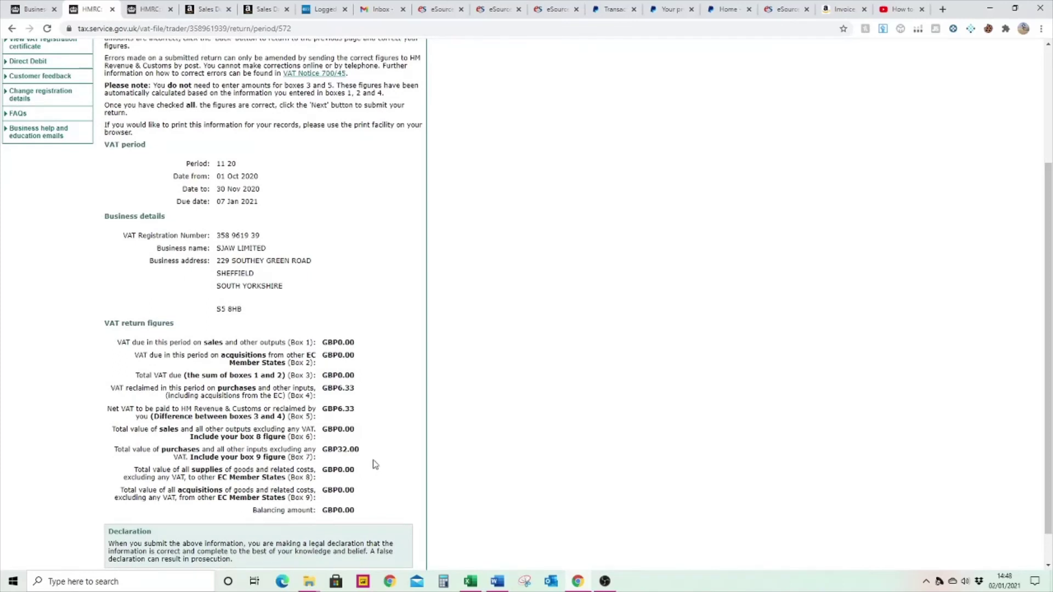
{"action": "scroll", "coordinate": [375, 464], "scroll_direction": "down", "scroll_amount": 1}
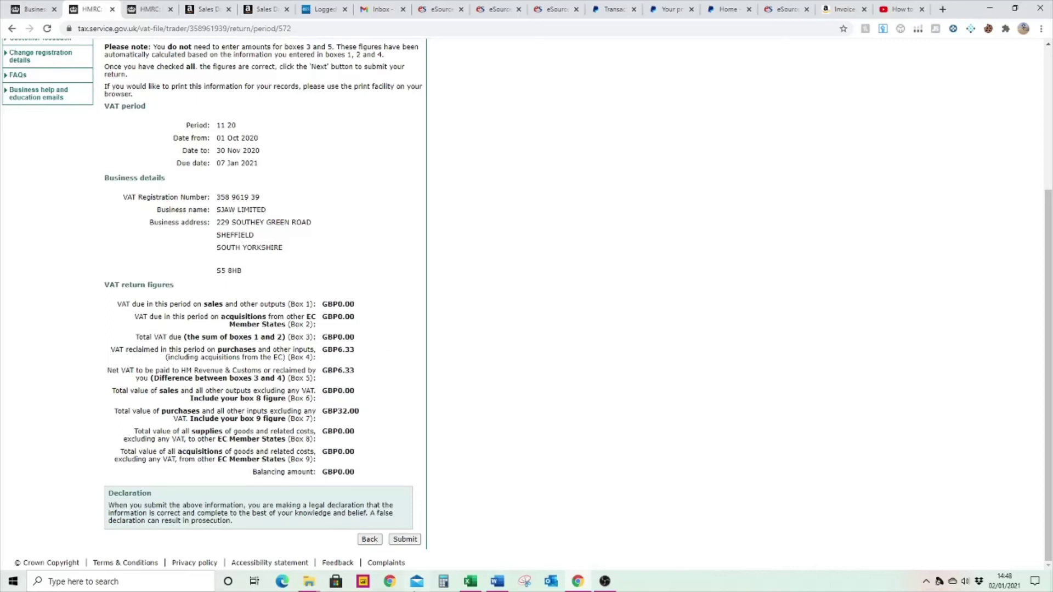
{"action": "left_click", "coordinate": [405, 539]}
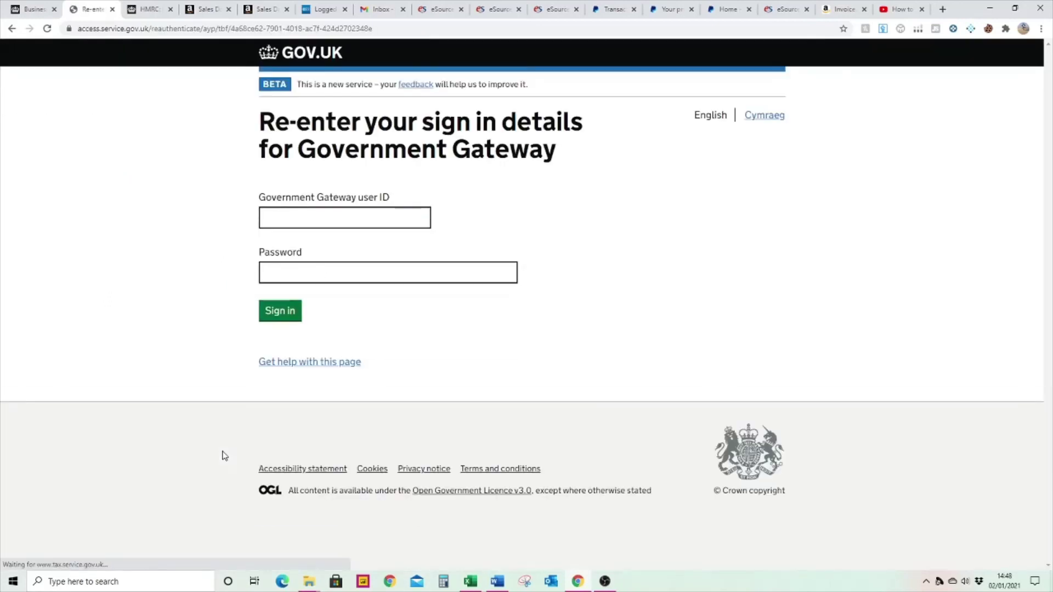
{"action": "left_click", "coordinate": [279, 311]}
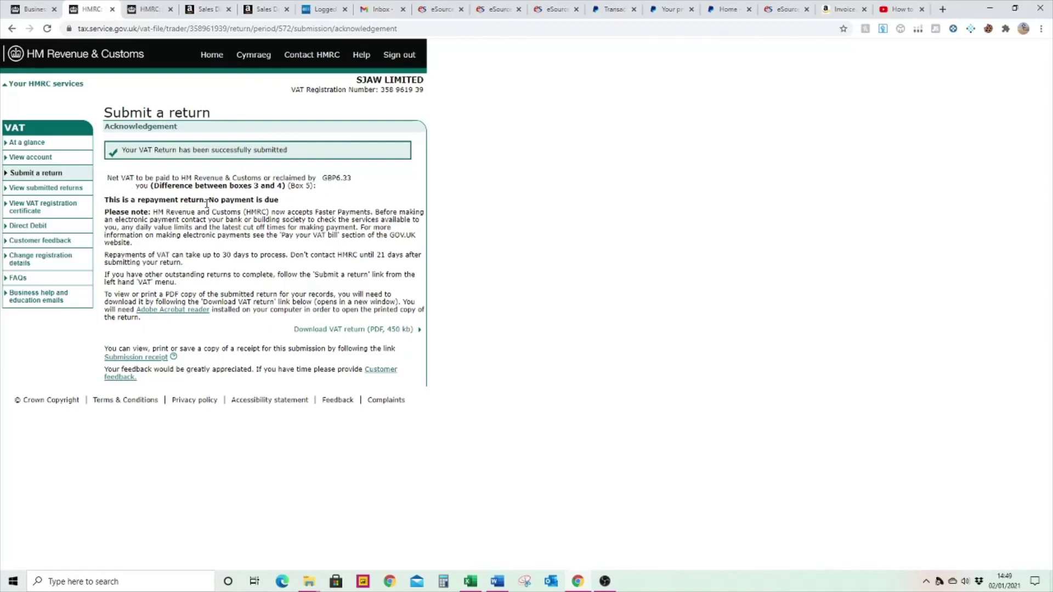
Read the repayment note on the acknowledgement page, and open and review the PDF copy of the submitted VAT return.
{"action": "left_click_drag", "start_coordinate": [206, 199], "coordinate": [302, 214]}
{"action": "left_click", "coordinate": [311, 266]}
{"action": "left_click", "coordinate": [331, 331]}
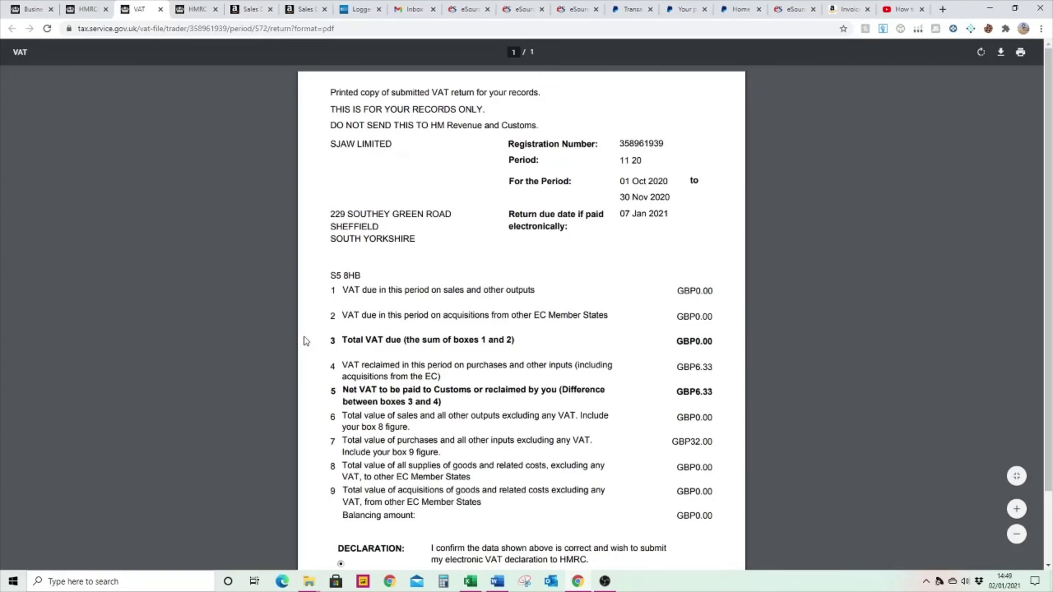
{"action": "scroll", "coordinate": [398, 296], "scroll_direction": "down", "scroll_amount": 2}
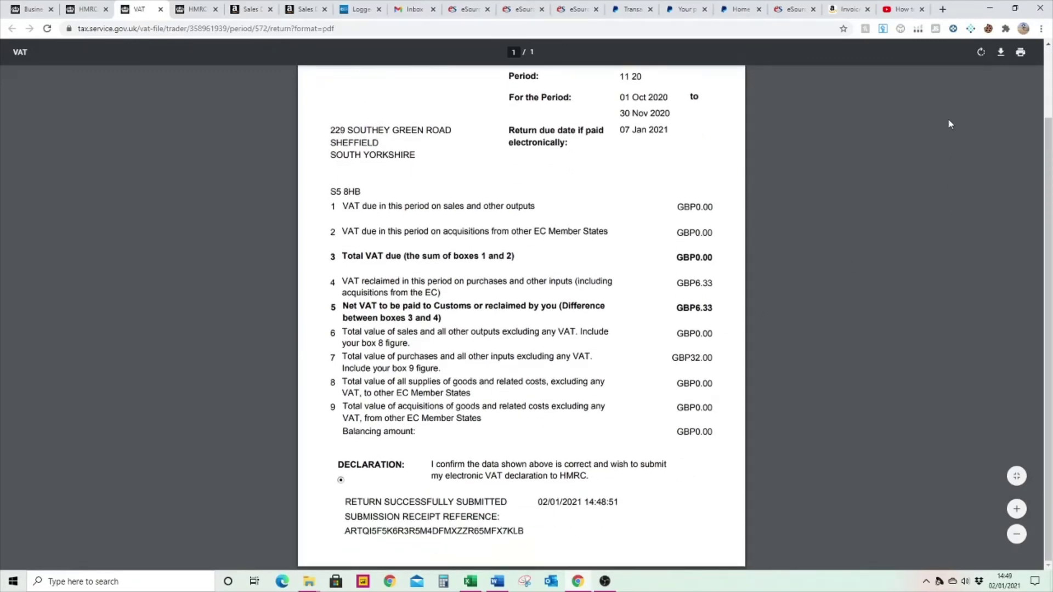
Save the VAT return PDF as return (3) in the Downloads folder and go back to the submission acknowledgement page.
{"action": "left_click", "coordinate": [1000, 52]}
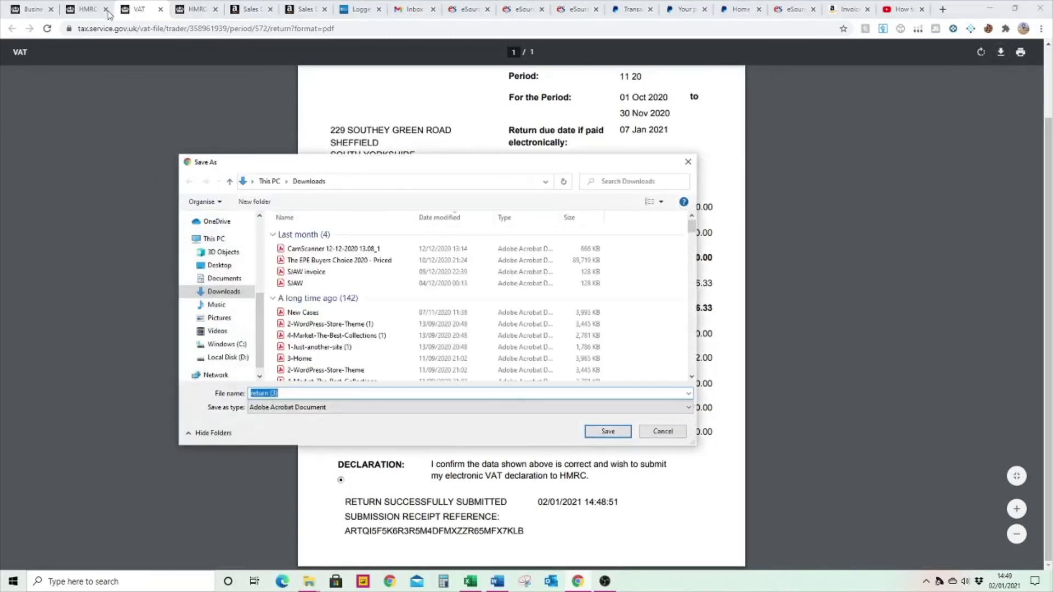
{"action": "left_click", "coordinate": [608, 431]}
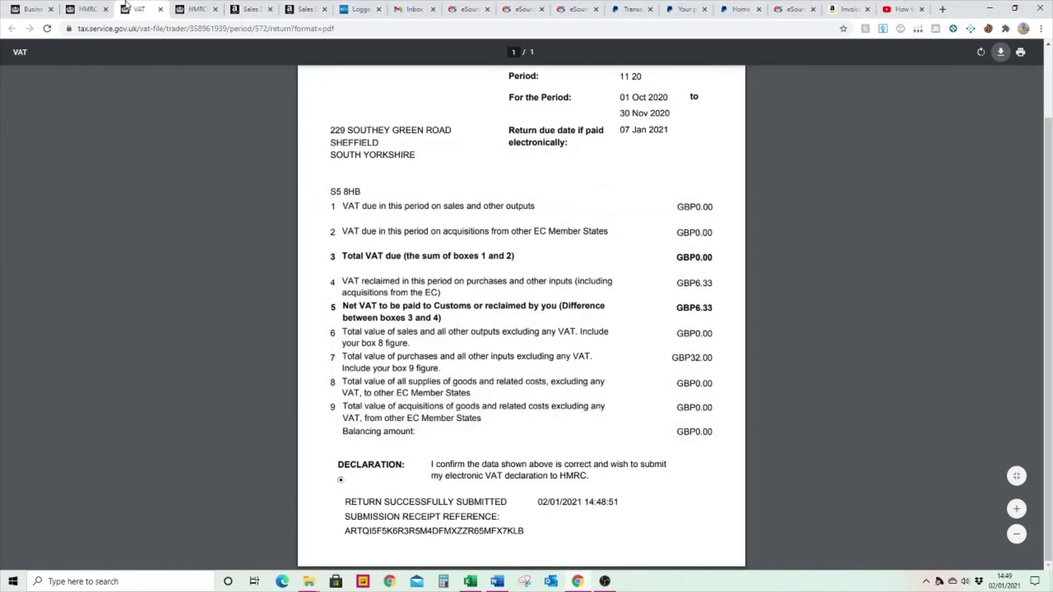
{"action": "left_click", "coordinate": [88, 9]}
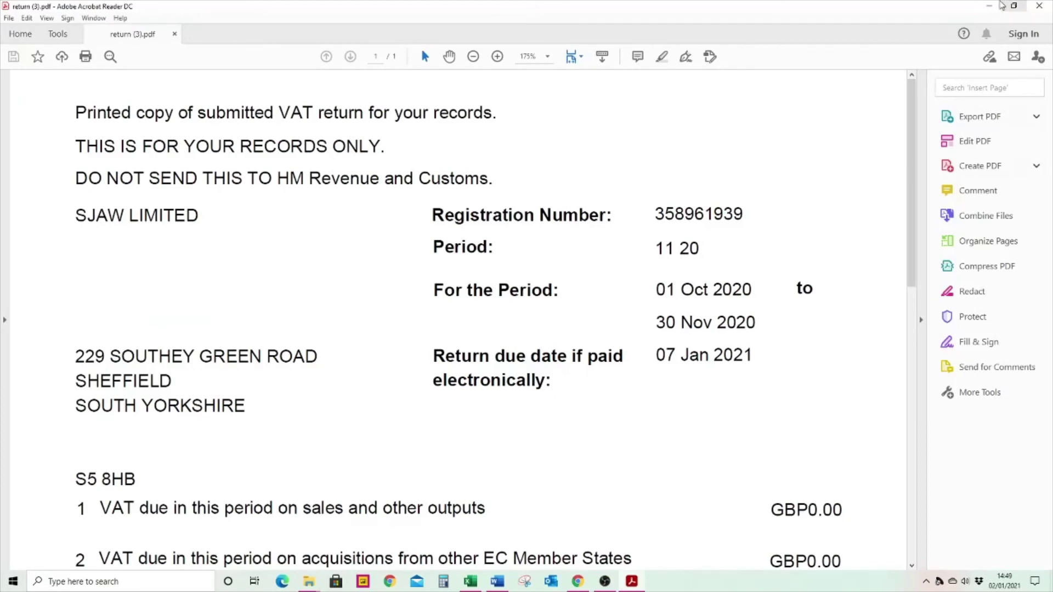
{"action": "left_click", "coordinate": [992, 6]}
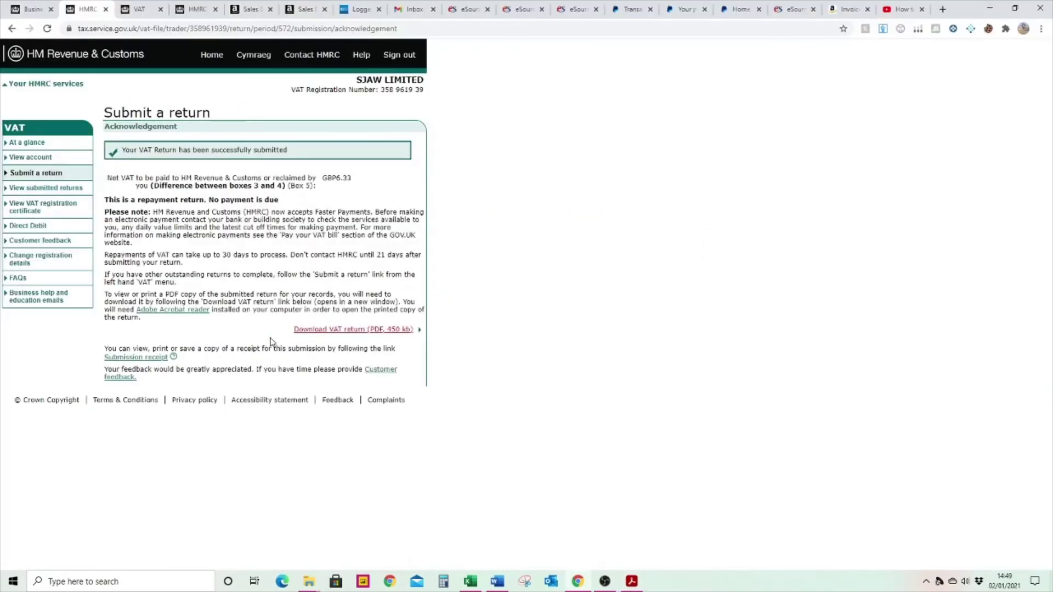